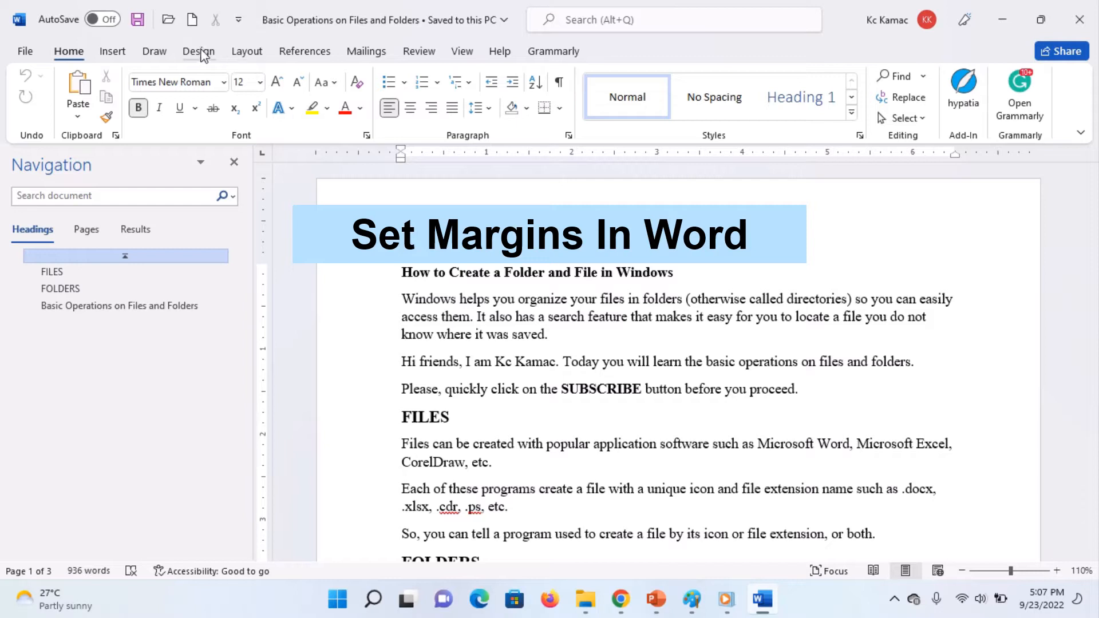
Step: Apply the Narrow margin preset to the document
click(201, 51)
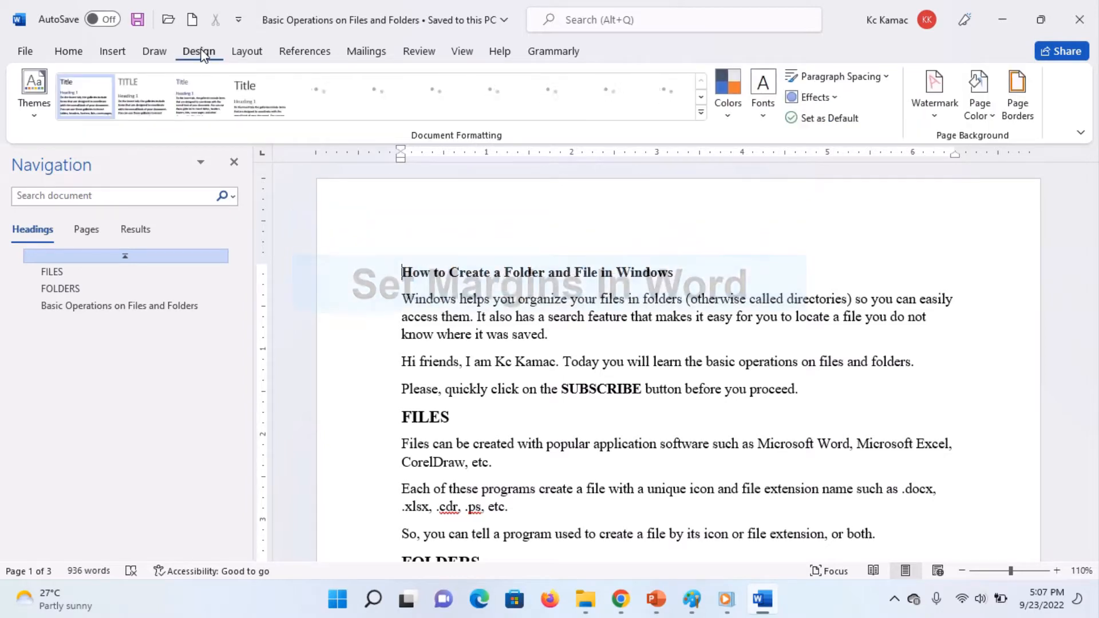
click(68, 54)
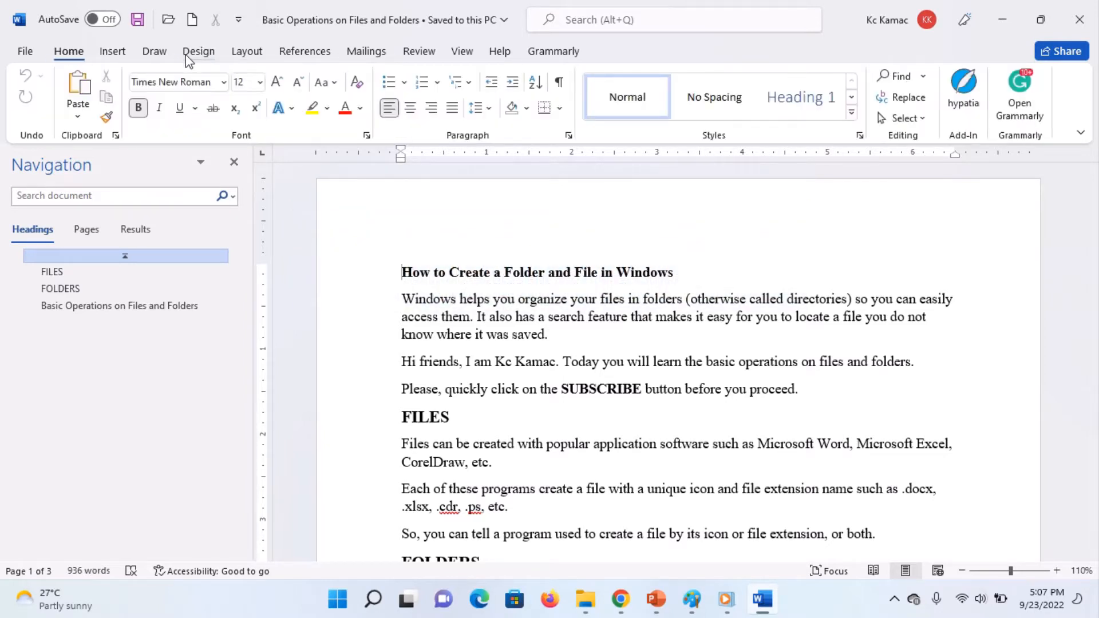
click(248, 52)
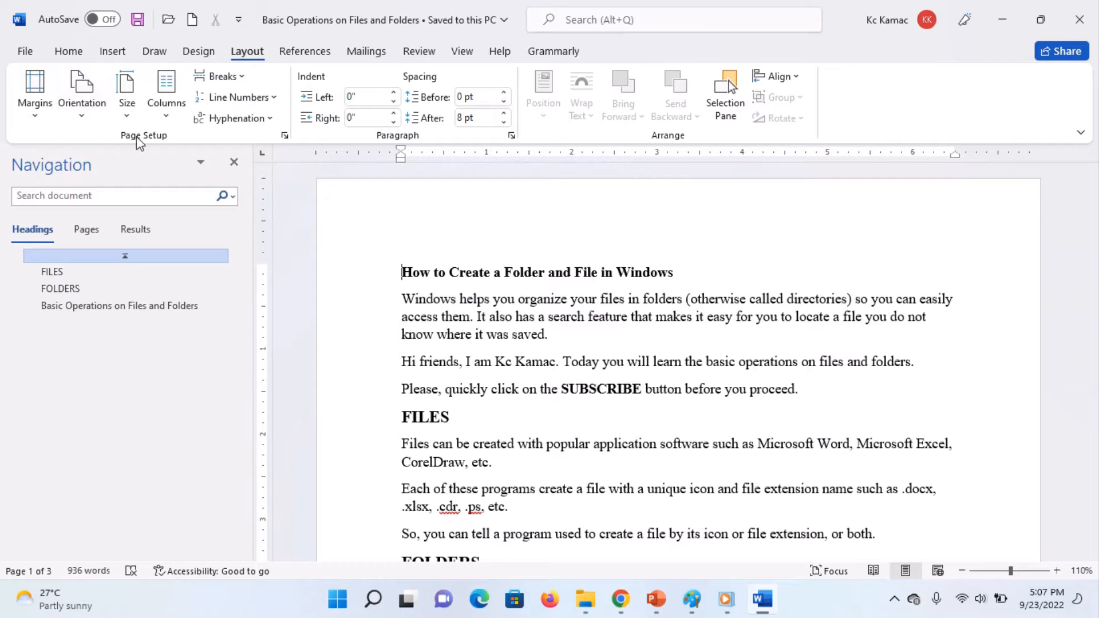
click(36, 117)
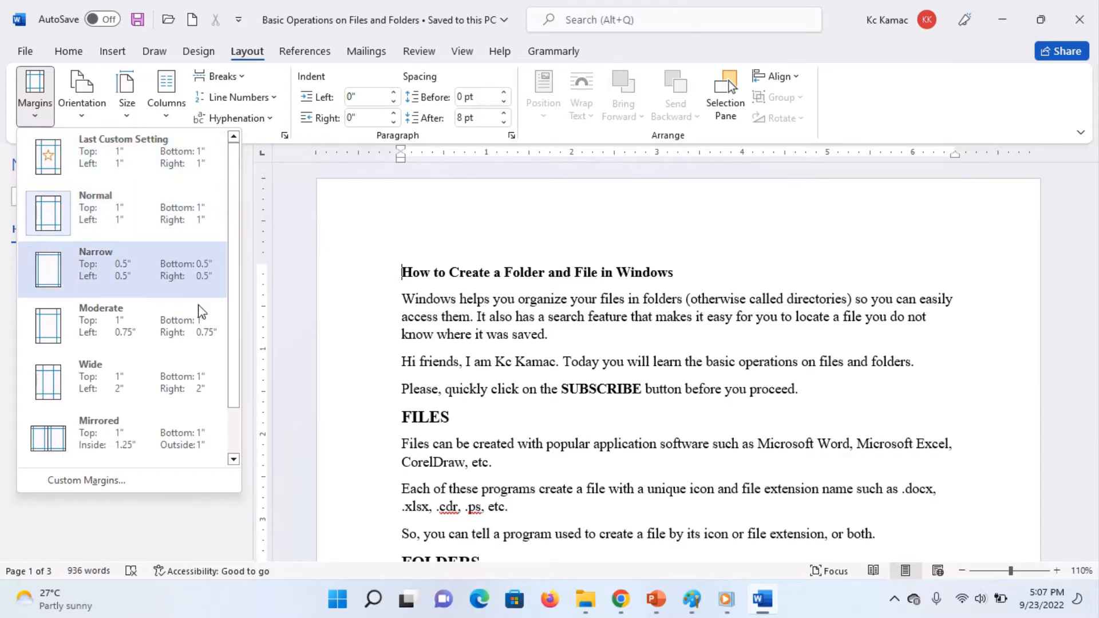
click(232, 430)
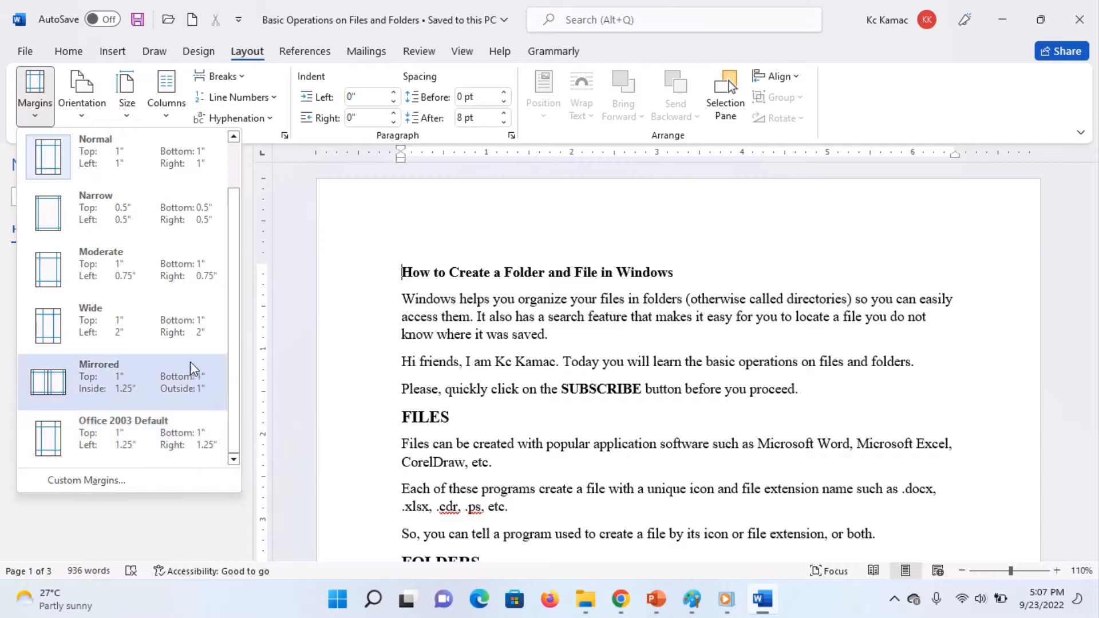
click(159, 220)
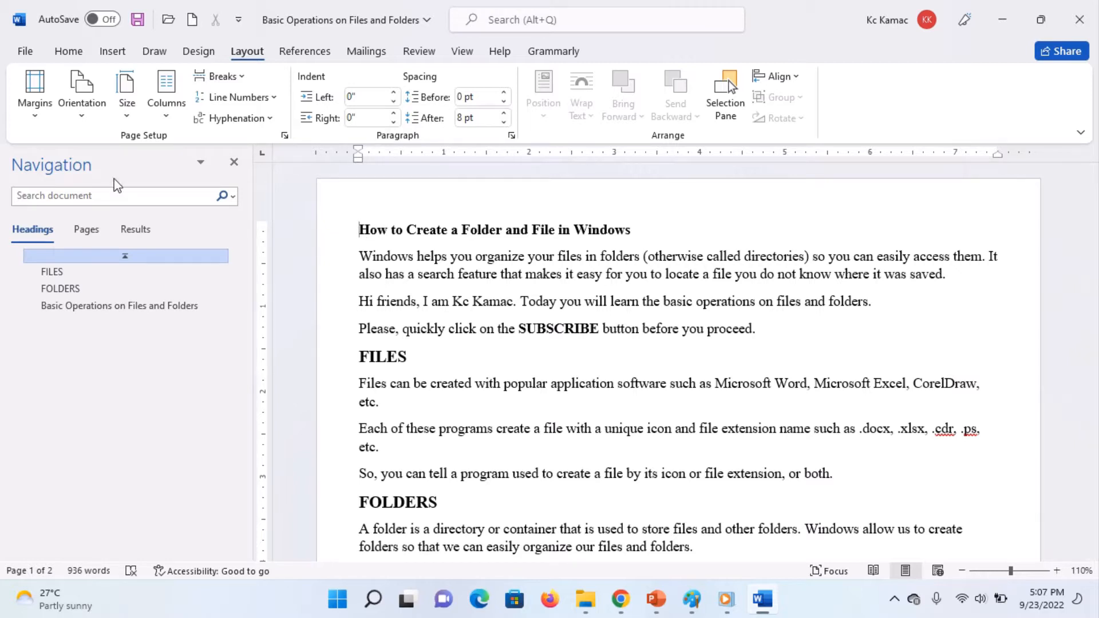
Step: Try the Moderate and Wide margin presets on the document
click(36, 122)
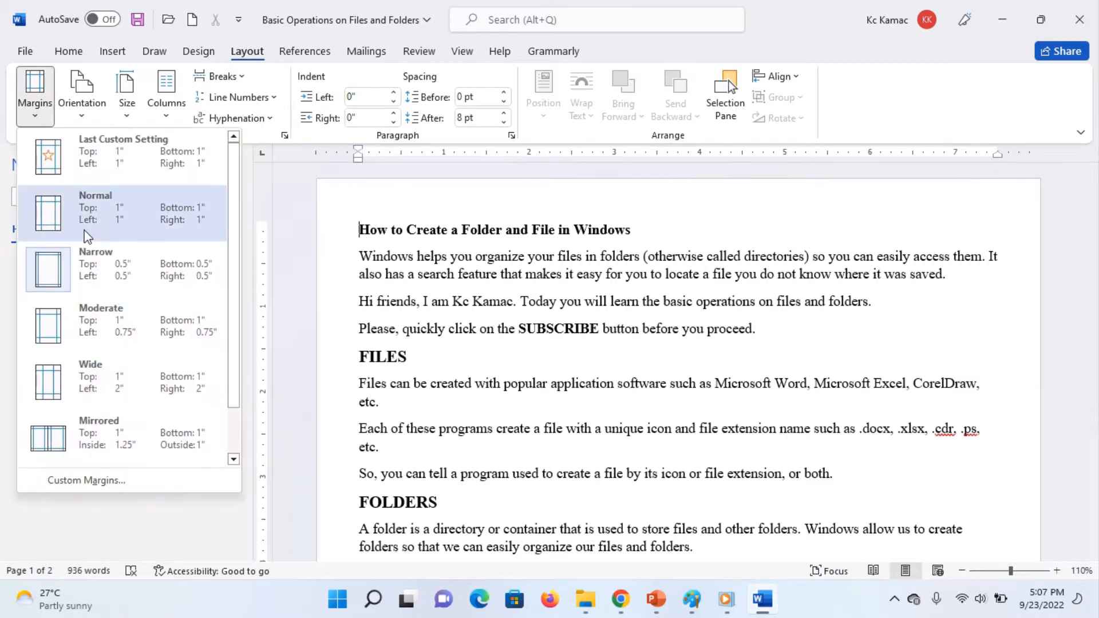
click(126, 323)
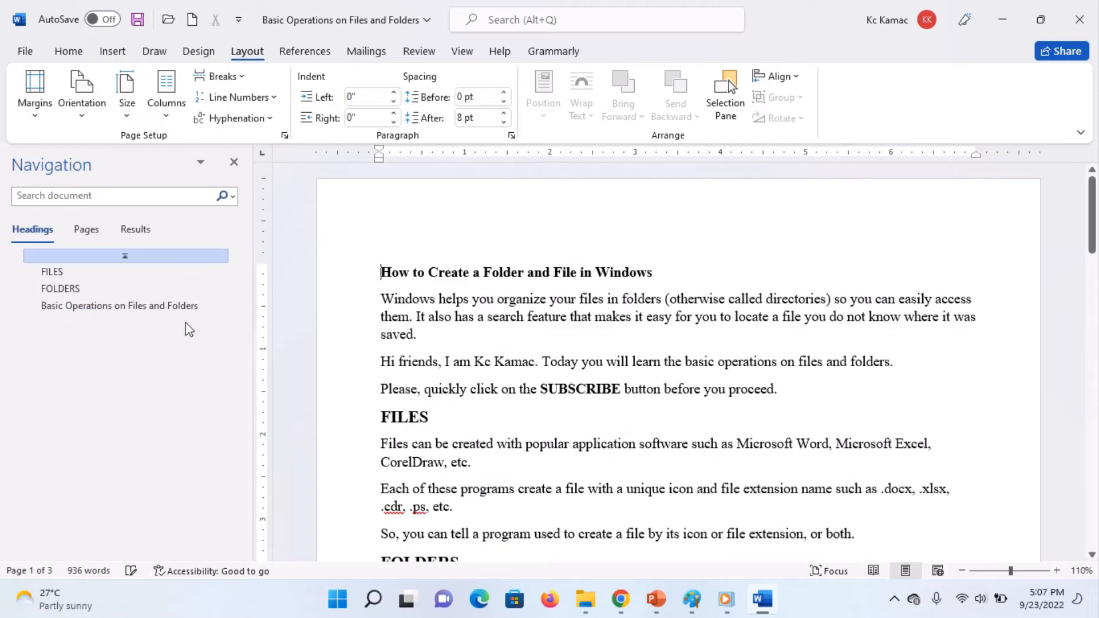
click(38, 118)
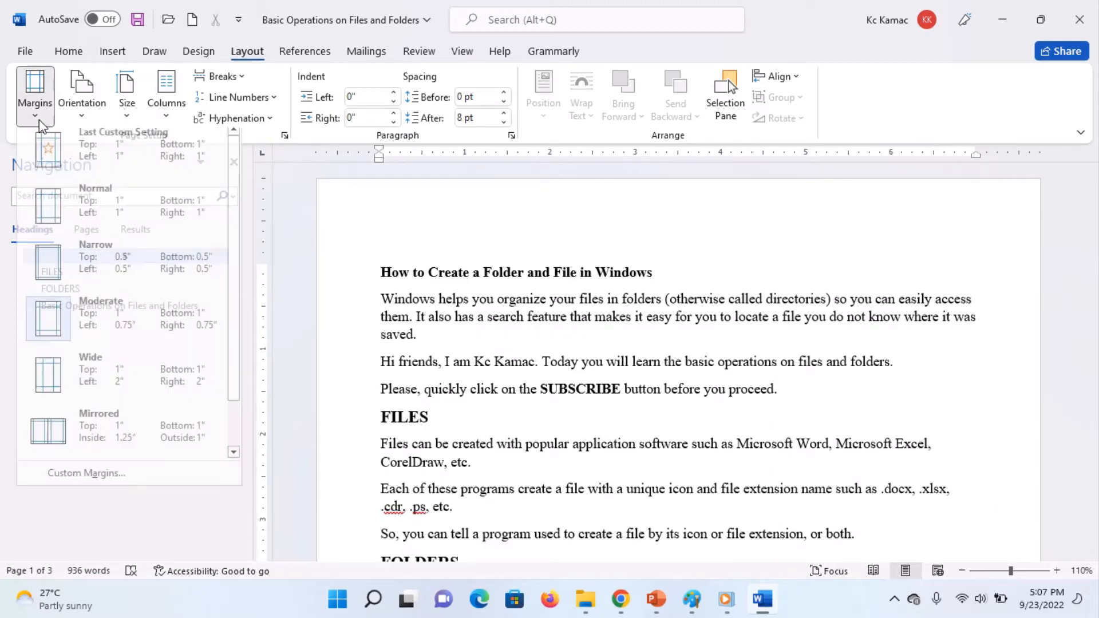
click(140, 383)
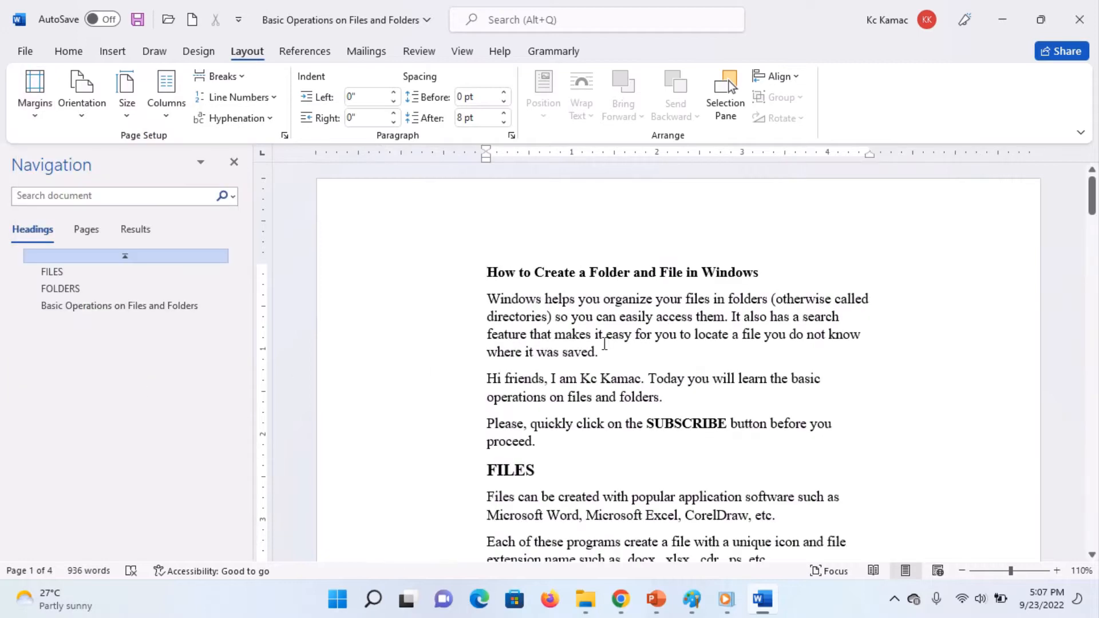
Step: Set the document's margins to the Normal preset
click(38, 119)
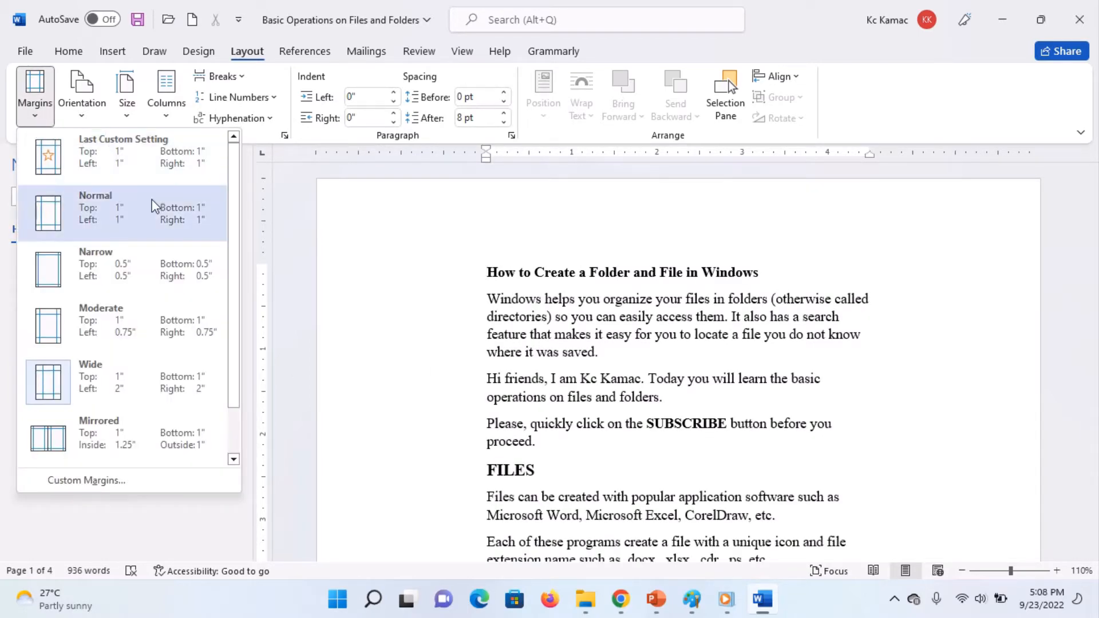
click(148, 223)
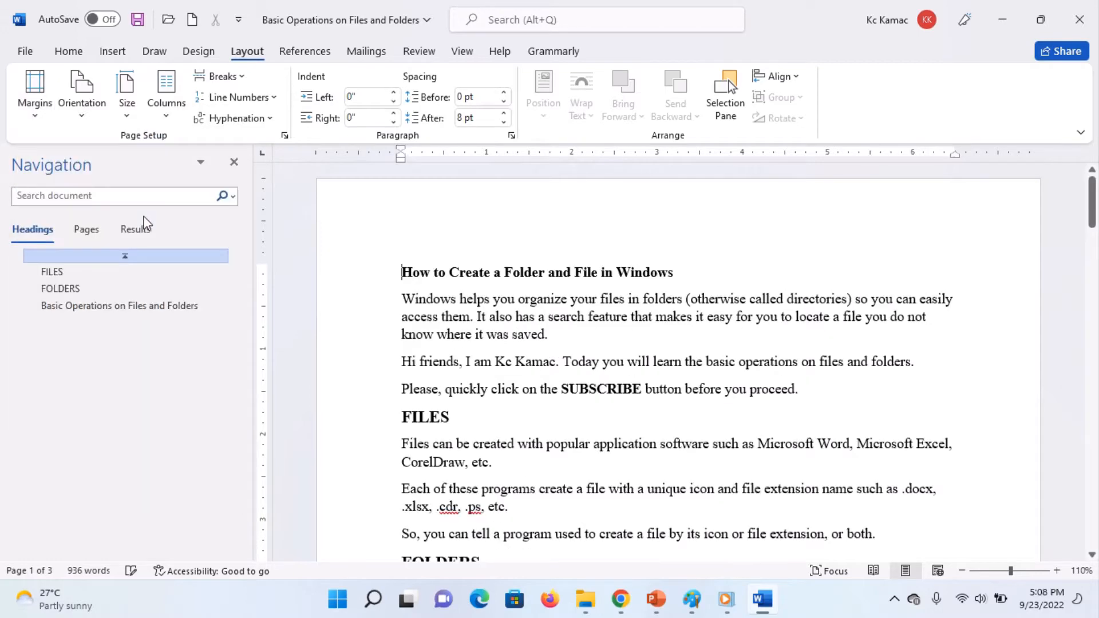
click(40, 120)
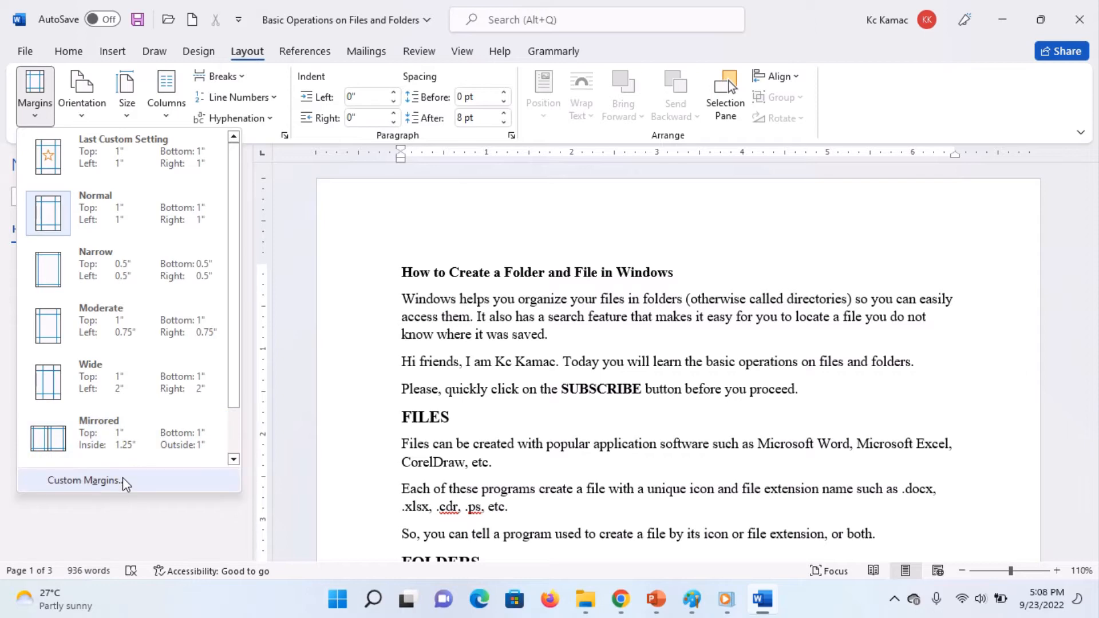
click(138, 480)
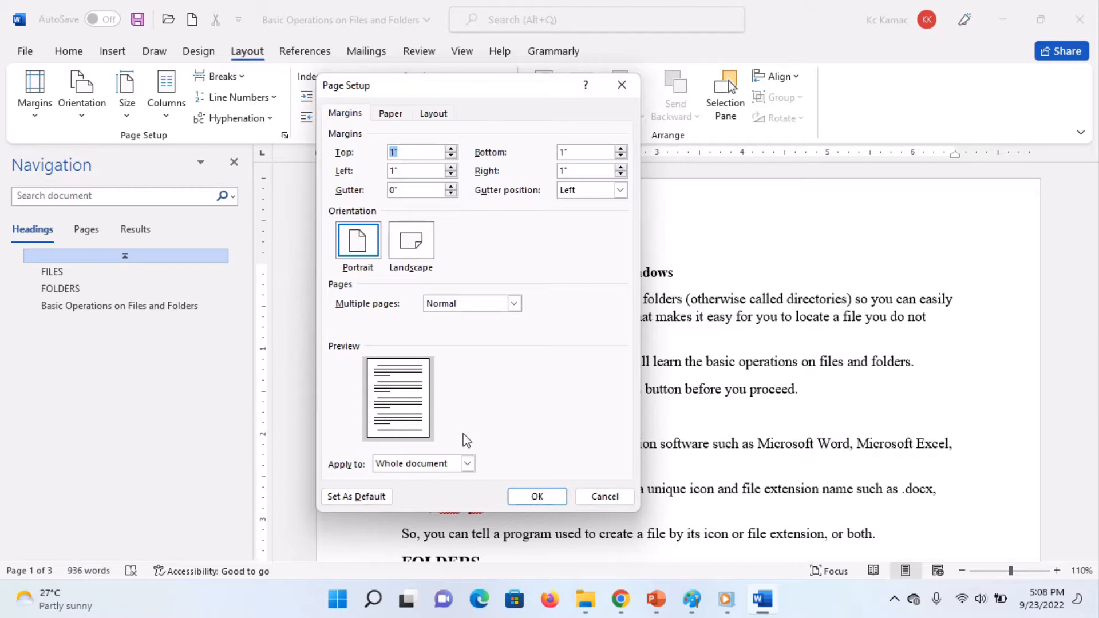
click(601, 496)
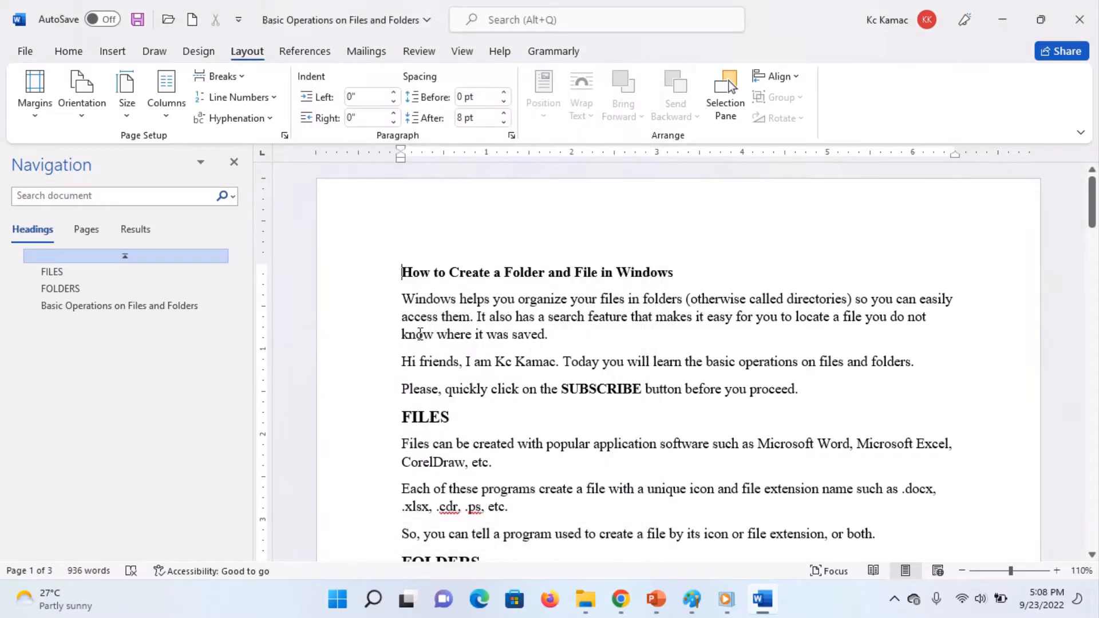
Step: Set the top and bottom margins to 1.4" in the page setup
click(283, 137)
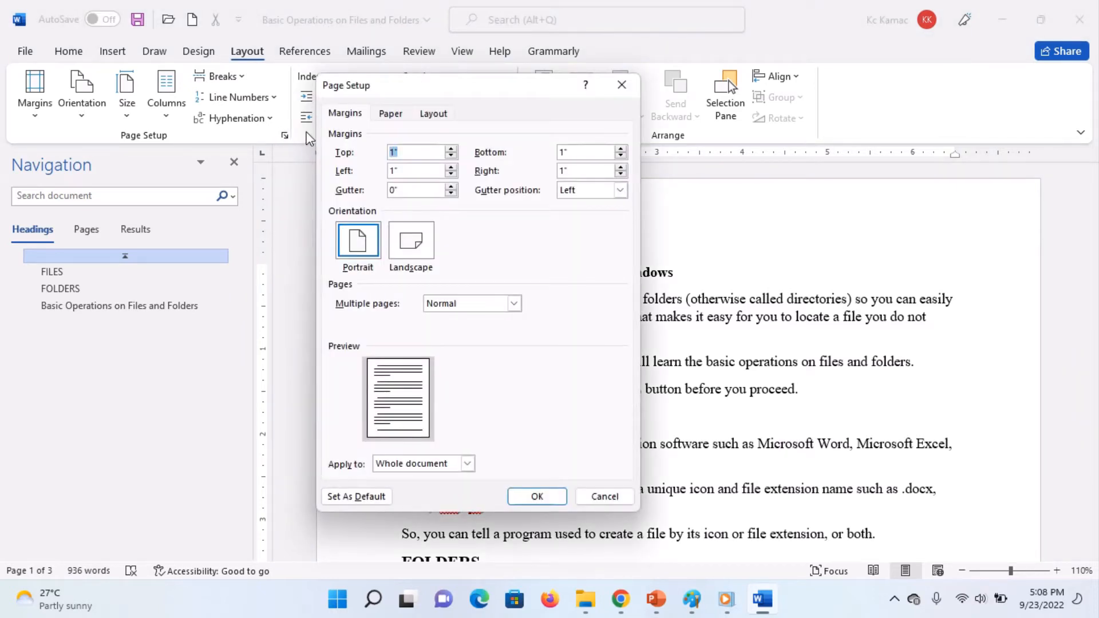
click(345, 117)
click(410, 150)
click(451, 149)
click(452, 148)
click(452, 149)
click(451, 149)
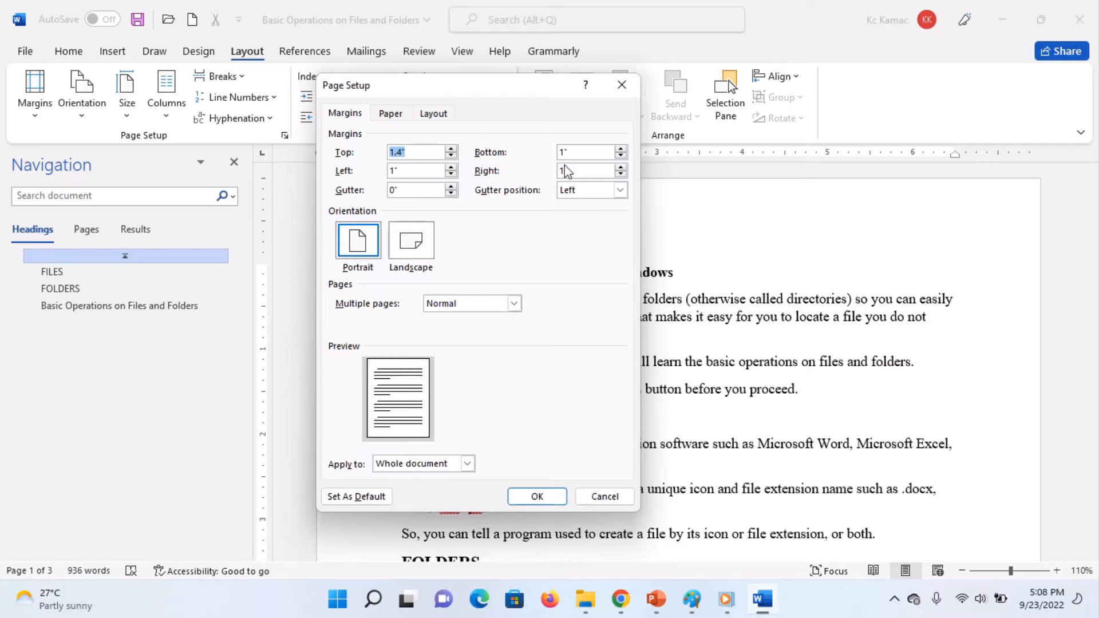
click(621, 150)
click(621, 150)
Step: Set the left margin to 1.3" and the gutter to 0.7"
click(452, 167)
click(452, 166)
click(452, 166)
click(451, 186)
click(452, 187)
click(452, 187)
click(452, 186)
click(452, 186)
click(451, 187)
click(451, 186)
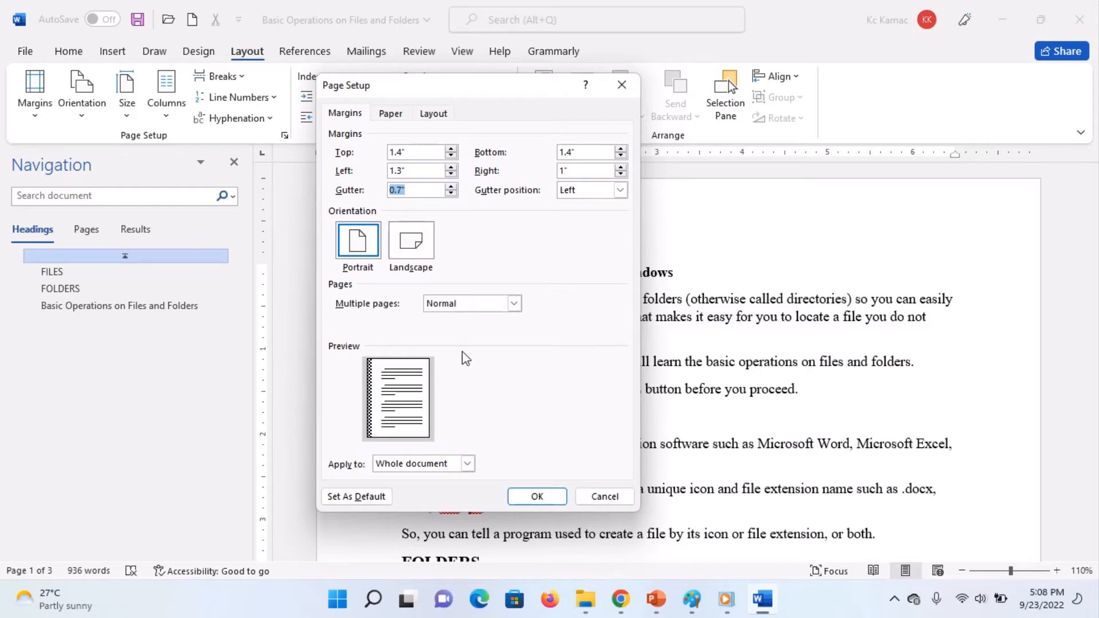
Step: Try the Landscape orientation, return to Portrait, and apply the page setup to the whole document
click(412, 253)
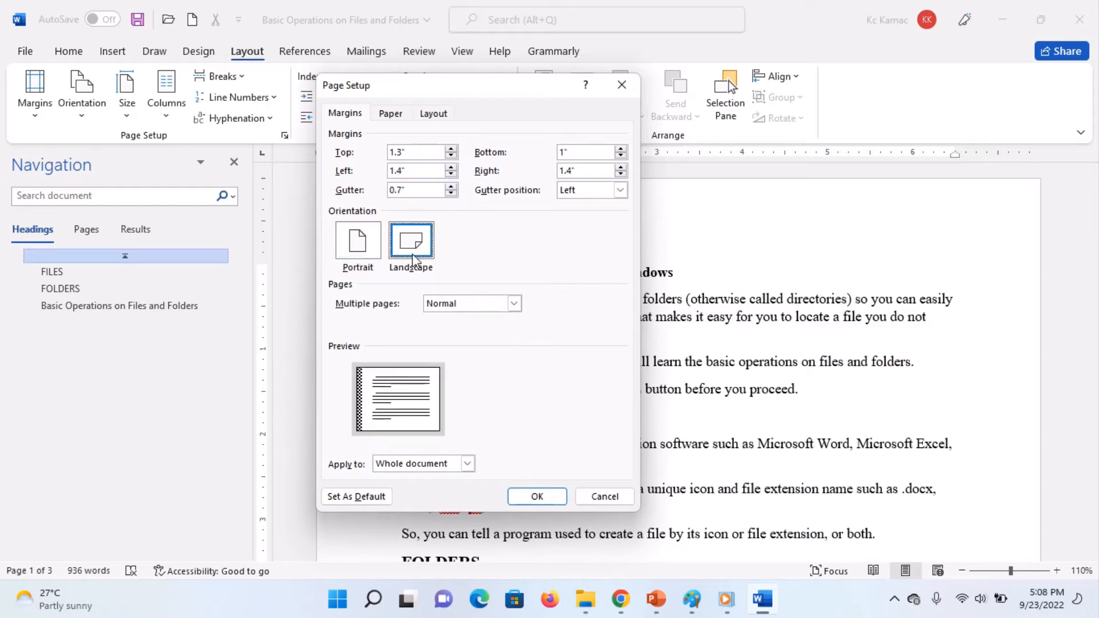
click(360, 240)
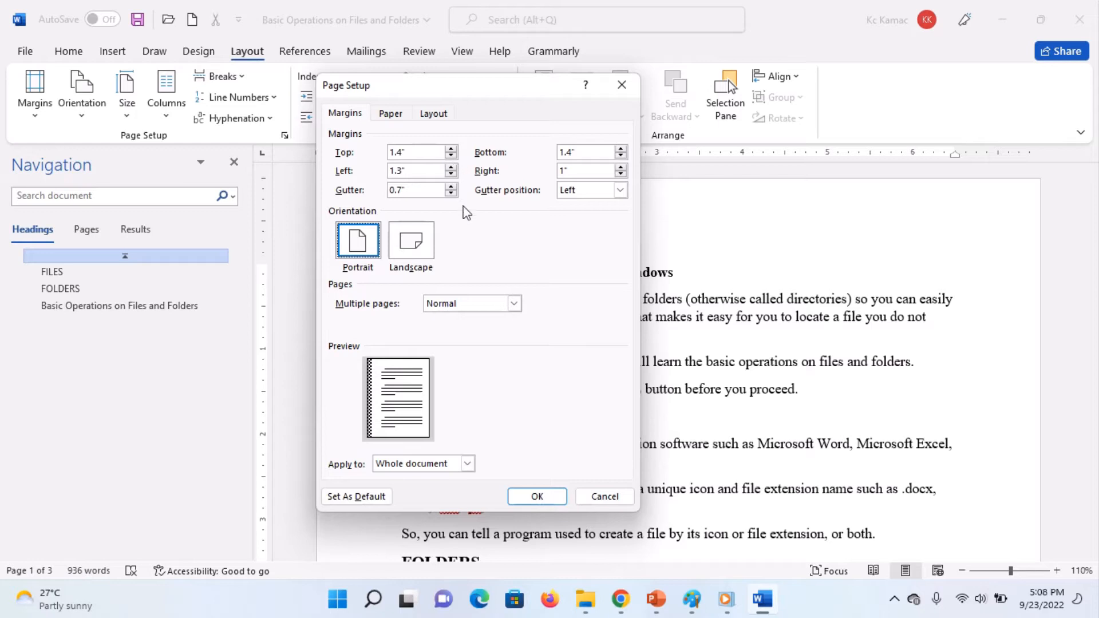
click(537, 497)
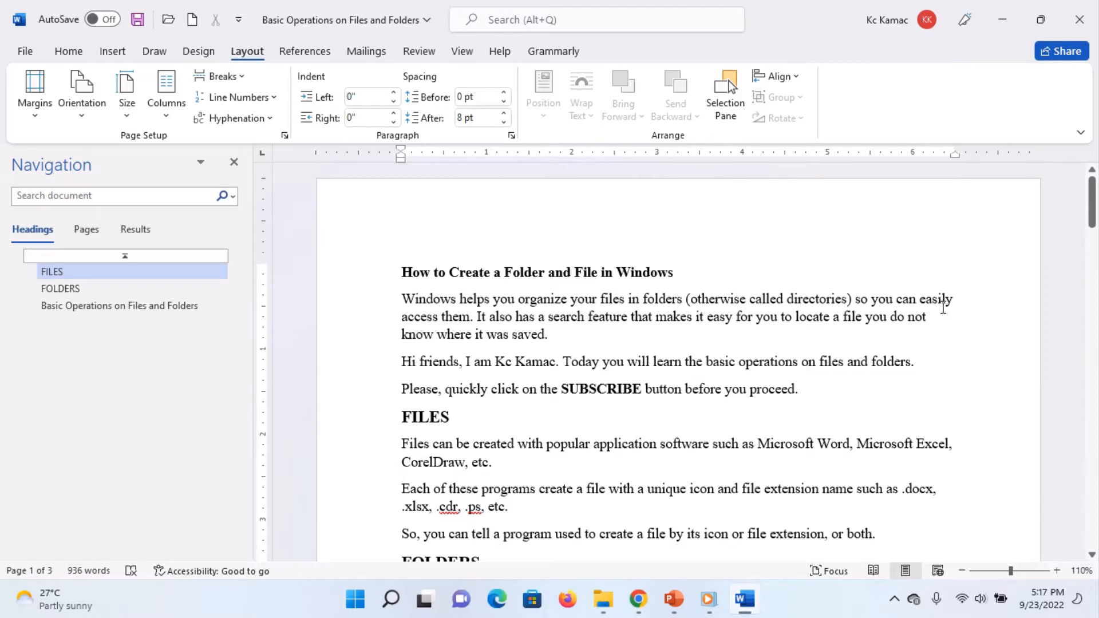
Step: Try splitting "easily" and "know" in the first paragraph with manual hyphens, and remove both hyphens
click(944, 299)
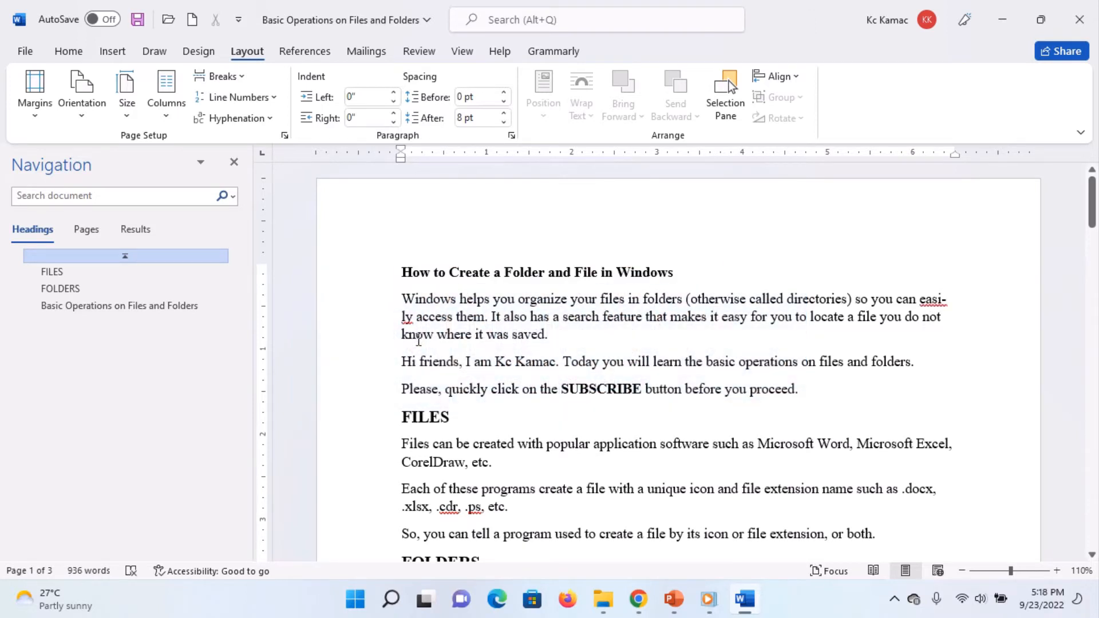
click(416, 334)
text(-)
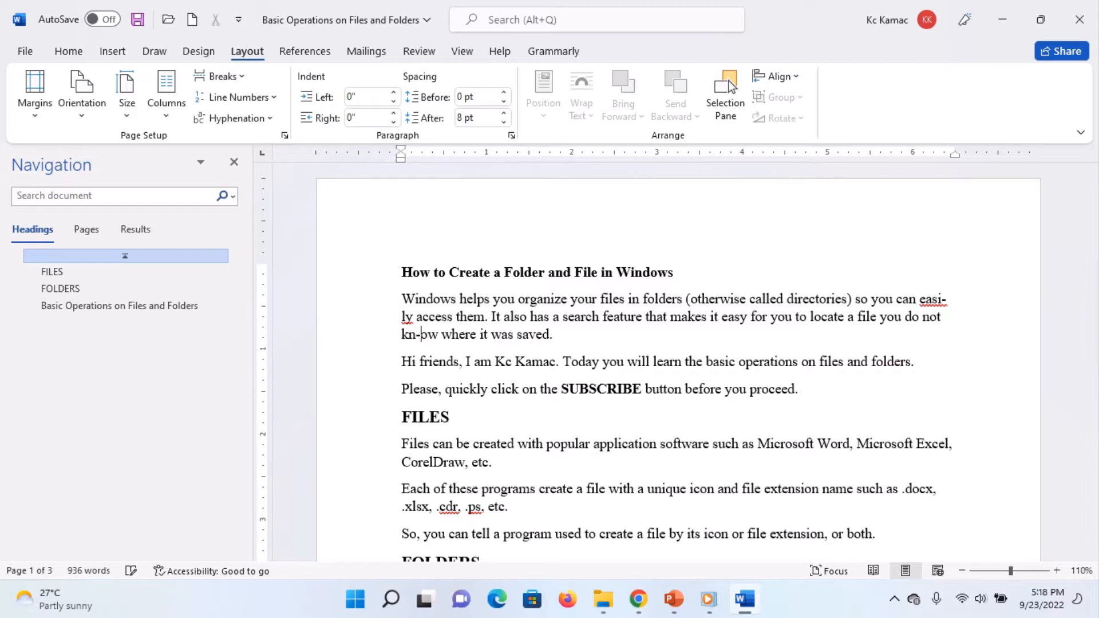
key(BackSpace)
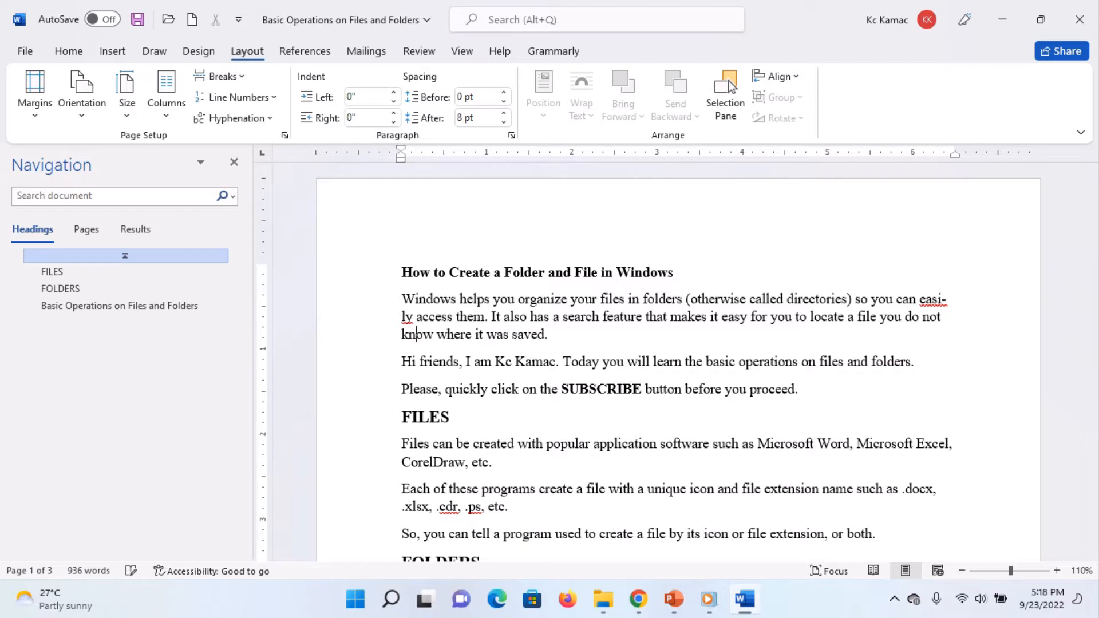
click(402, 317)
key(BackSpace)
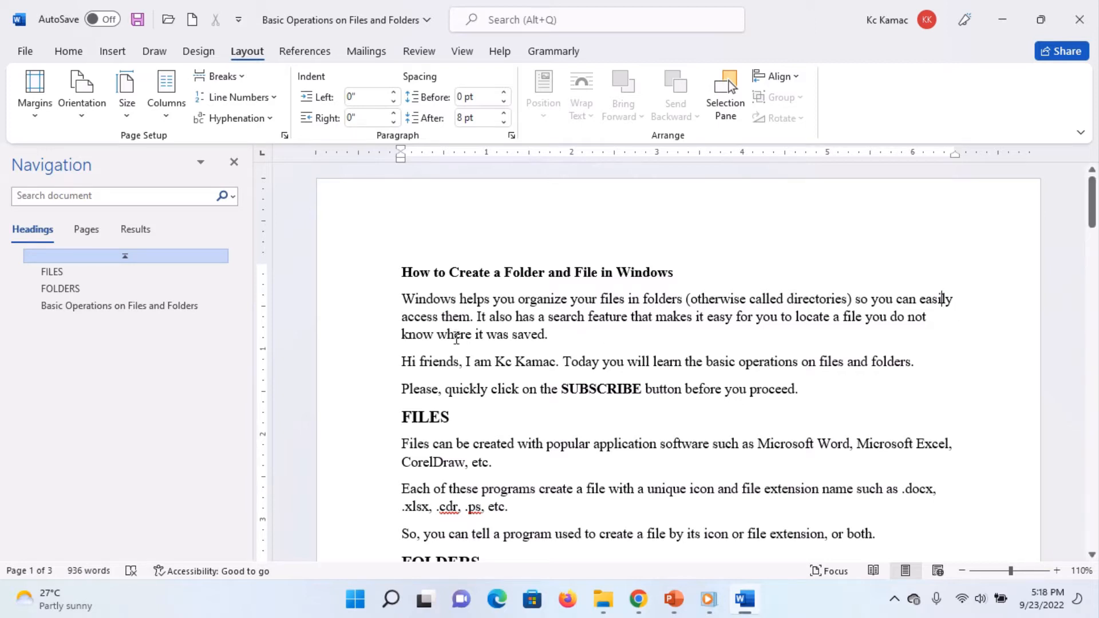
Step: Try splitting "know" after "kno" with a manual hyphen, and check the document's hyphenation choices
click(424, 332)
text(-)
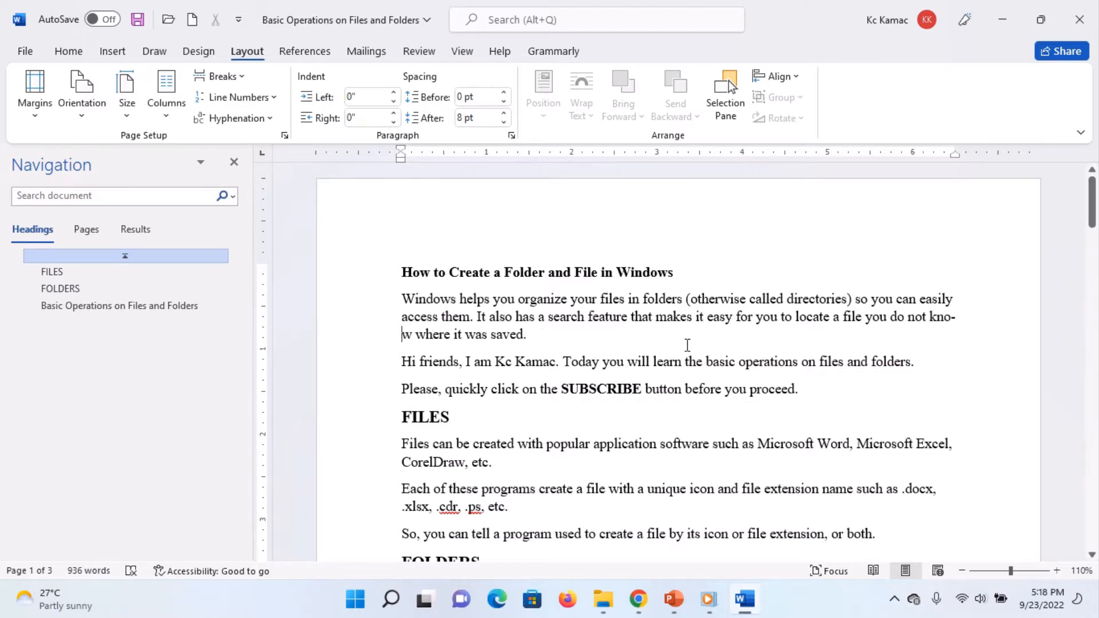
click(267, 116)
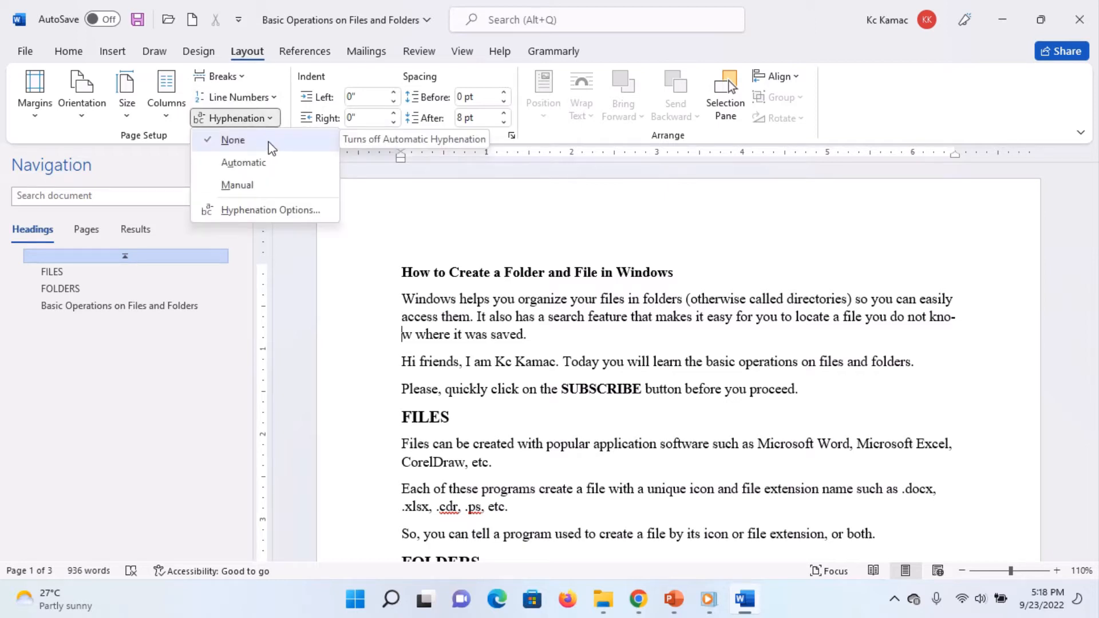
click(382, 243)
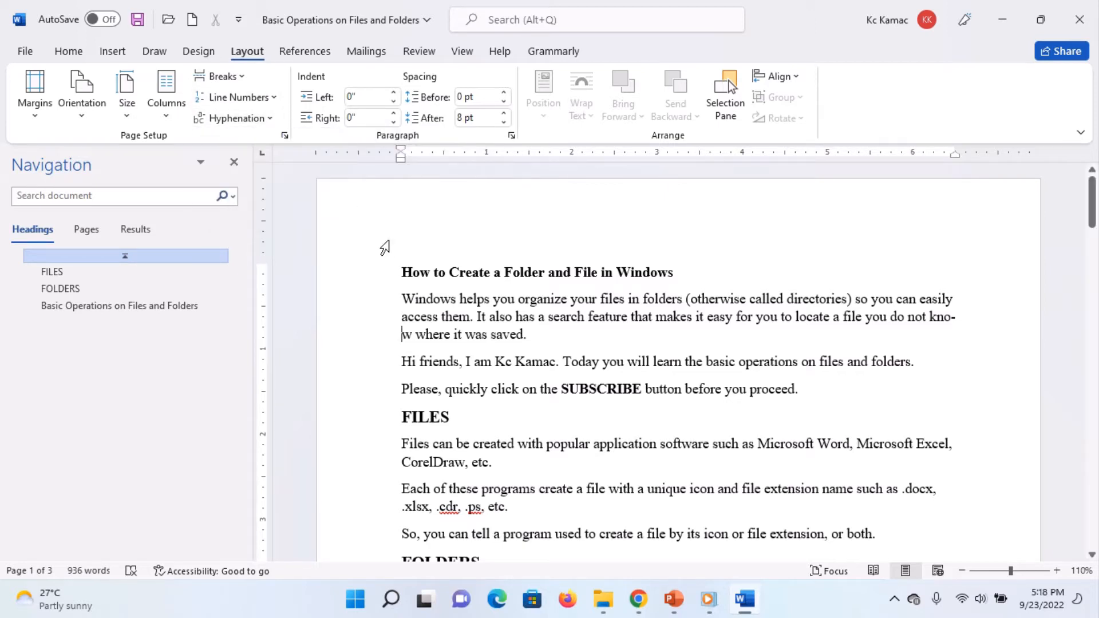
key(BackSpace)
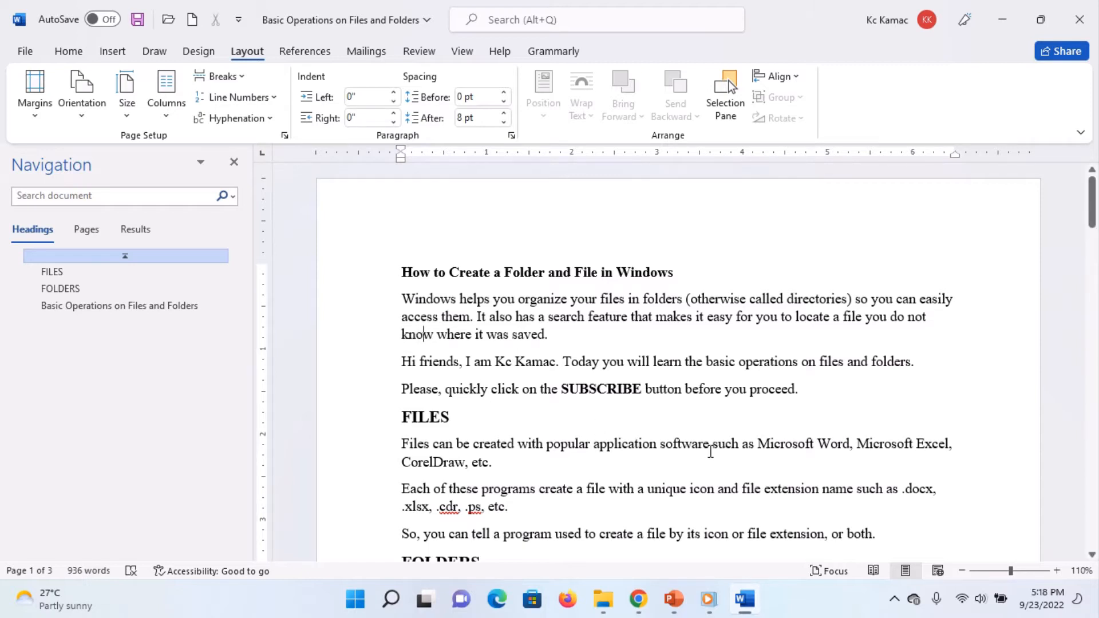
click(709, 491)
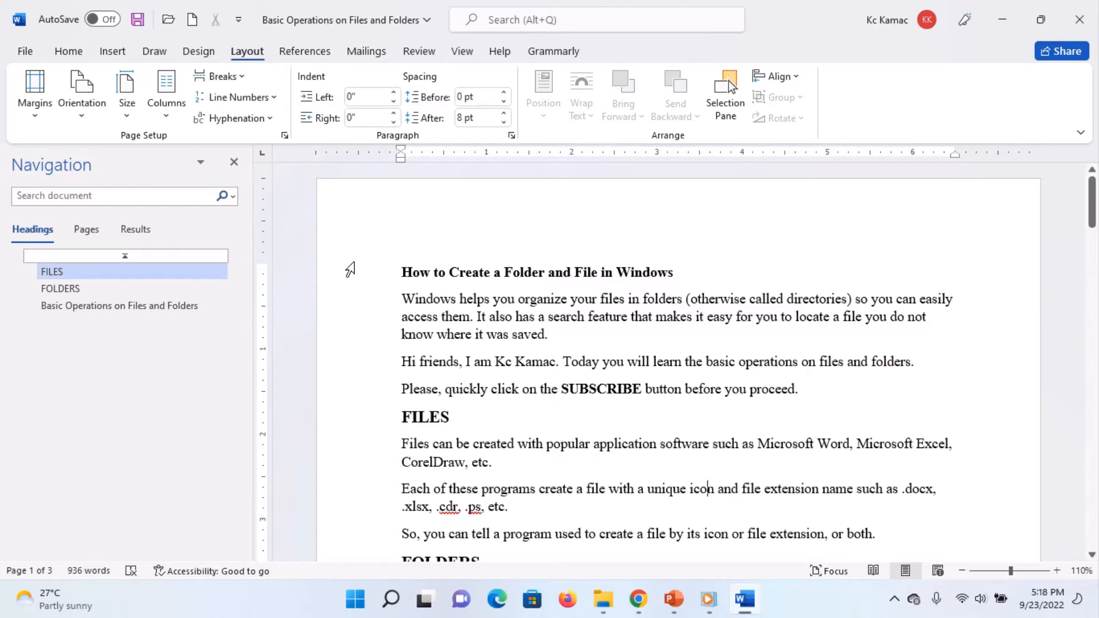
click(450, 272)
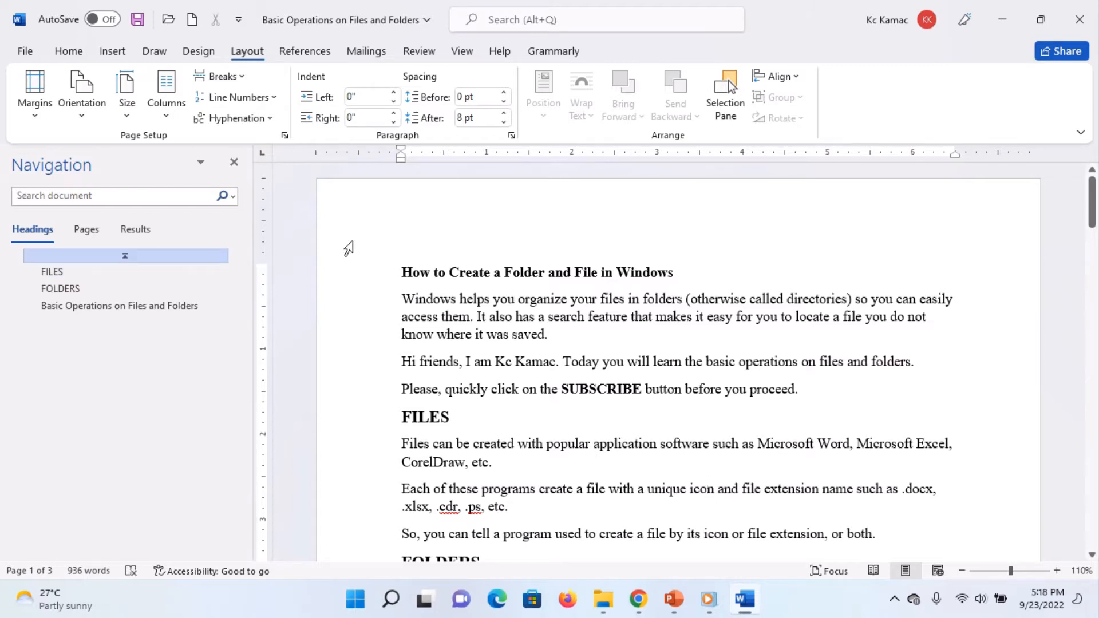
click(197, 52)
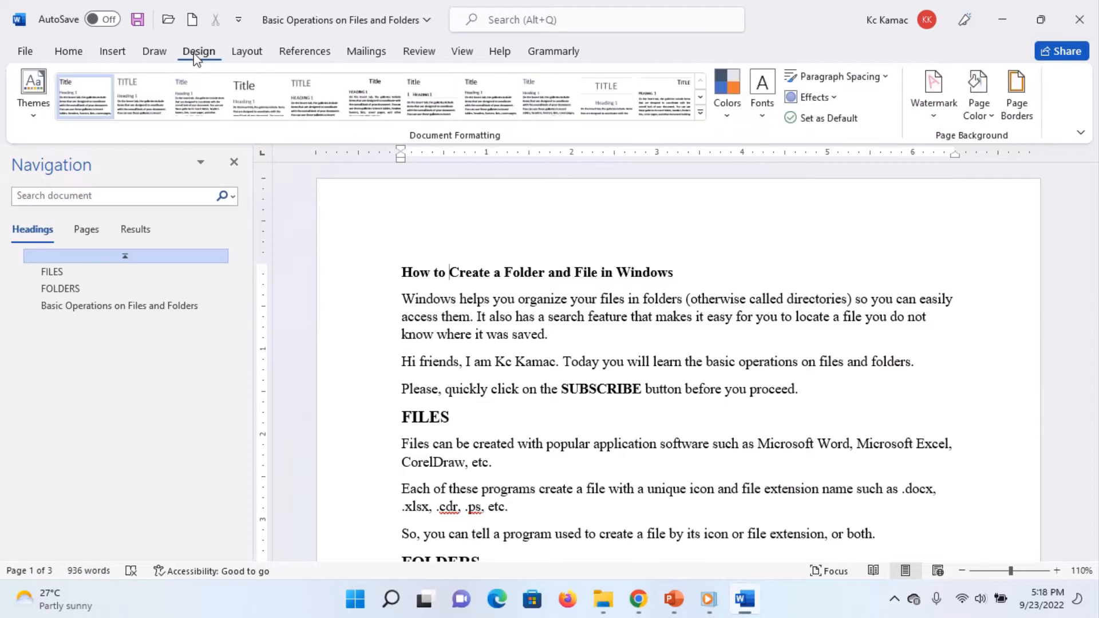
click(144, 52)
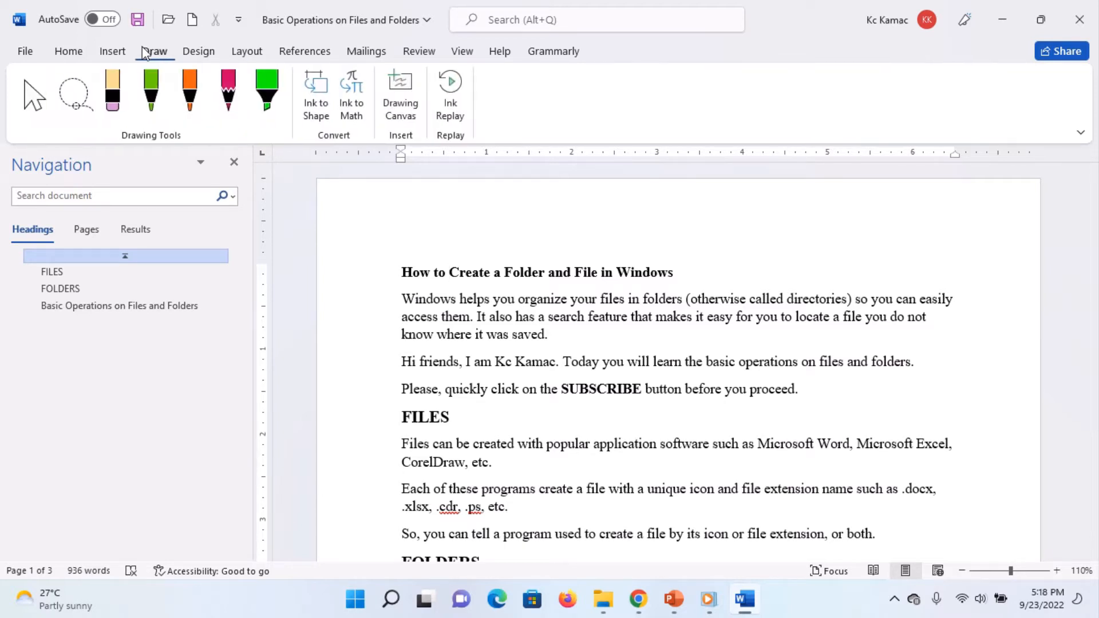
click(245, 53)
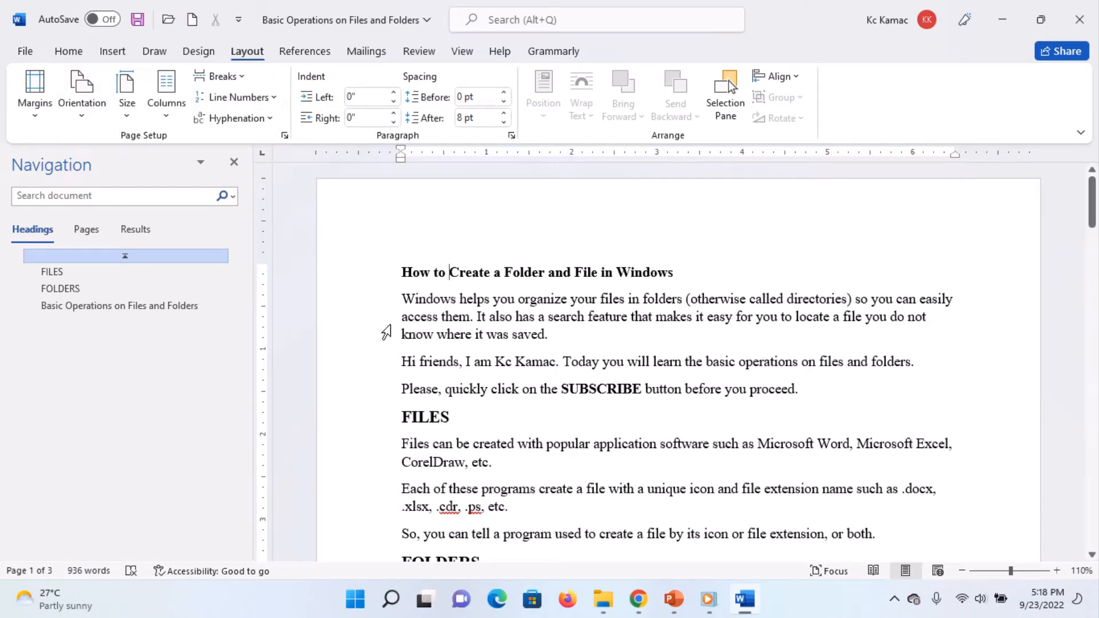
click(1094, 544)
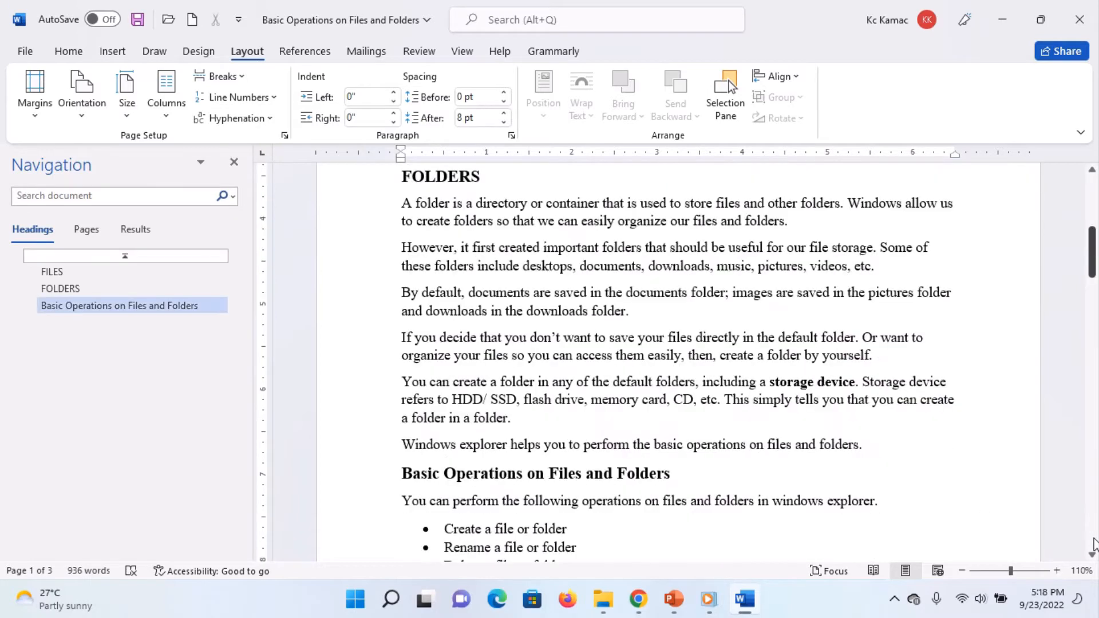
Step: Try automatic hyphenation on the document and check the word breaks at the line ends
click(1094, 197)
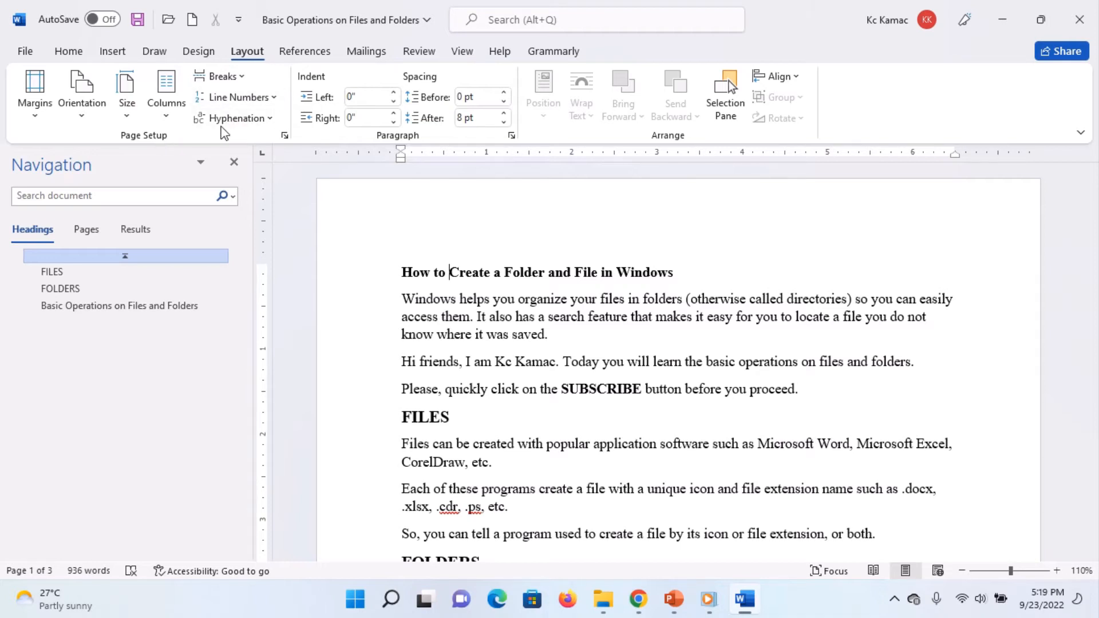
click(273, 120)
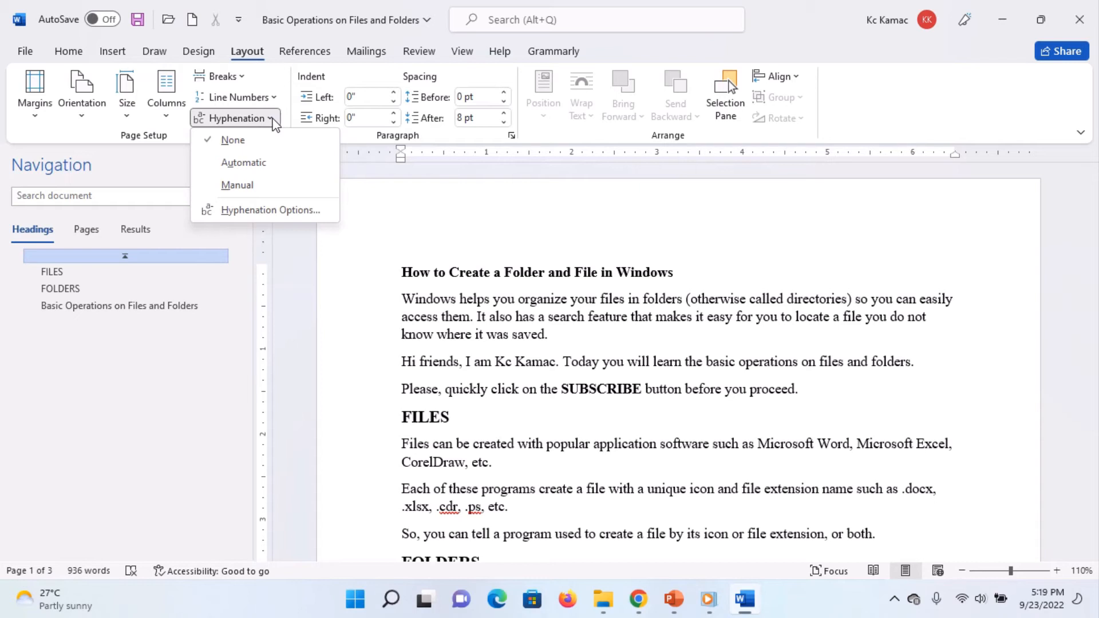
click(273, 166)
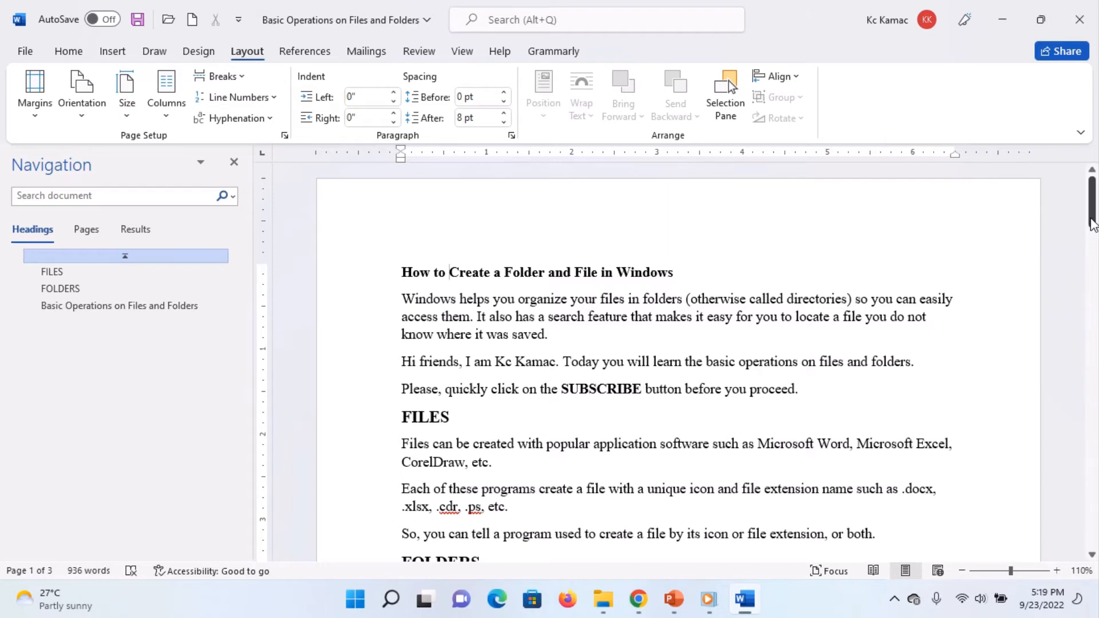
drag(1092, 225, 1093, 272)
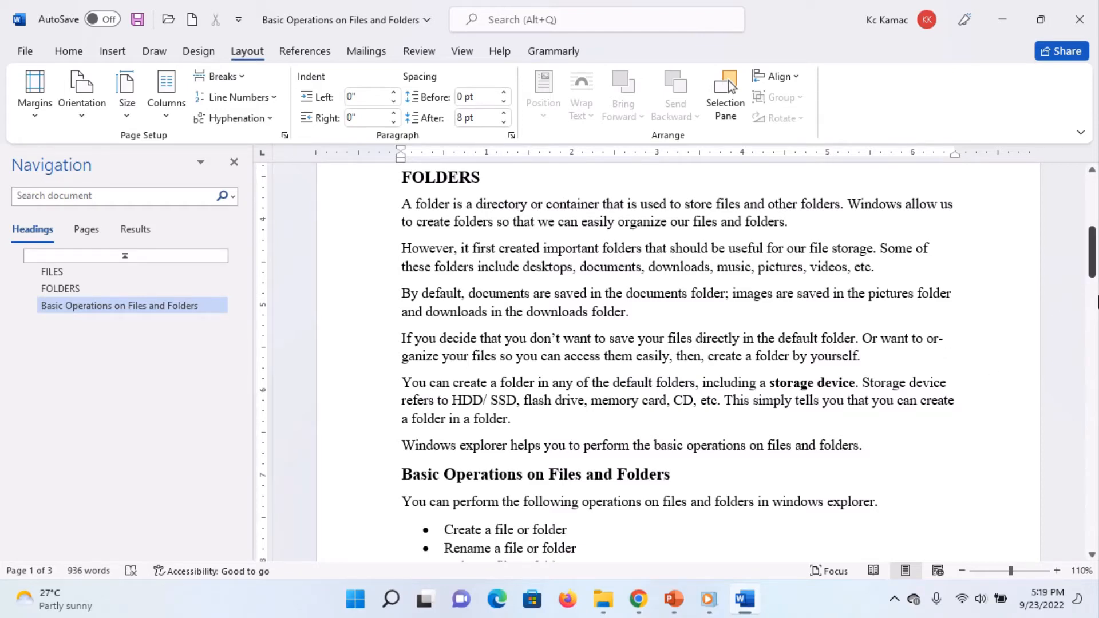
drag(1093, 278, 1080, 445)
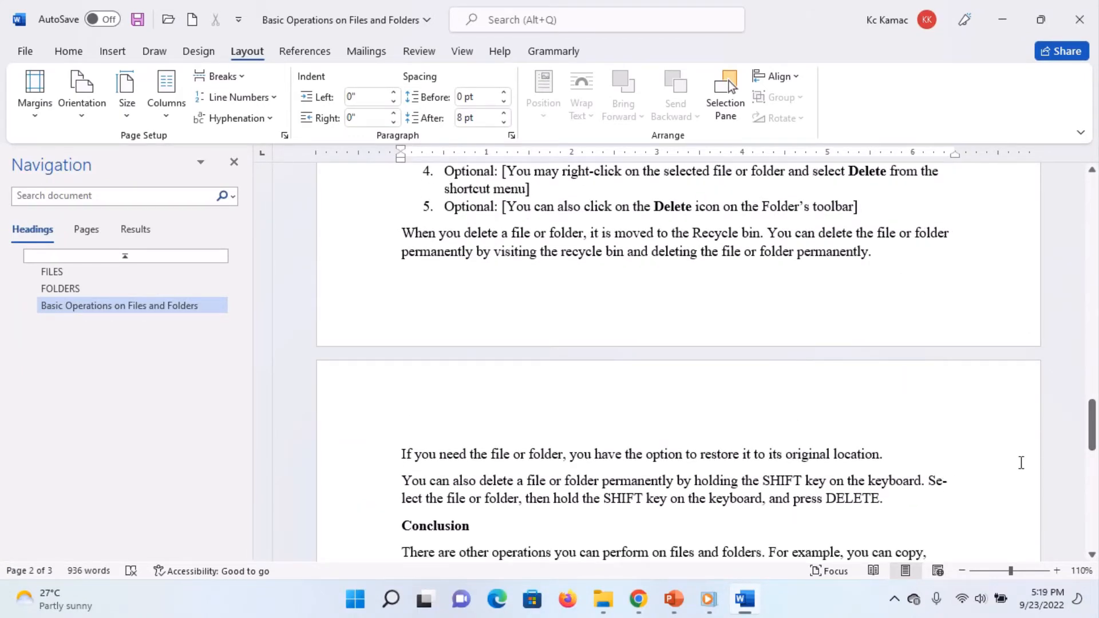
drag(1094, 440, 1087, 192)
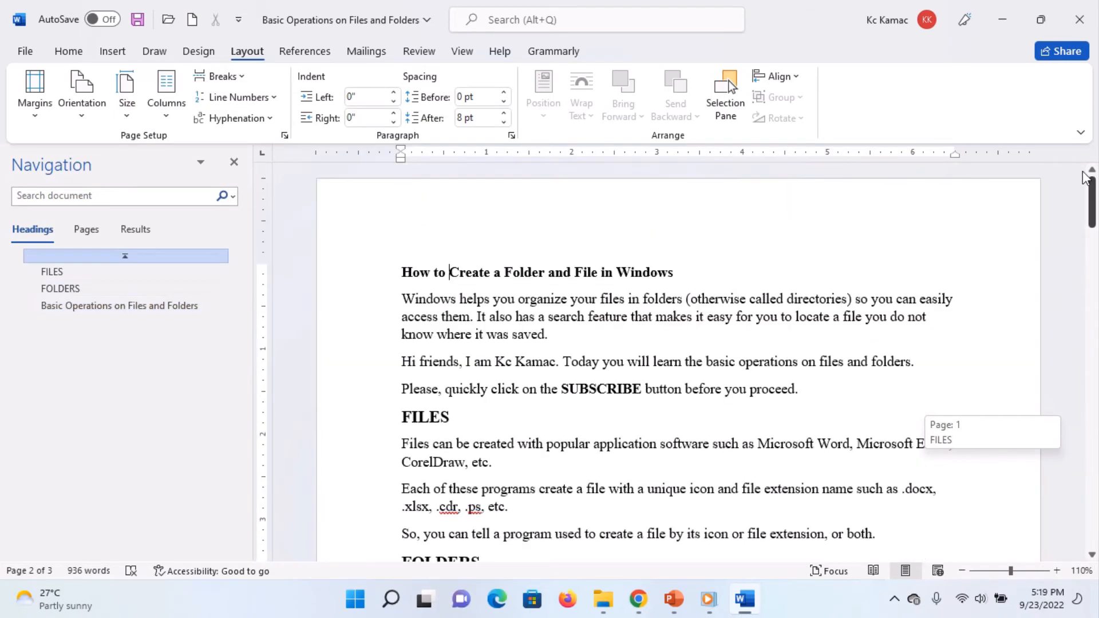
Step: Try running manual hyphenation while automatic hyphenation is on, and set hyphenation back to None
click(267, 119)
click(245, 187)
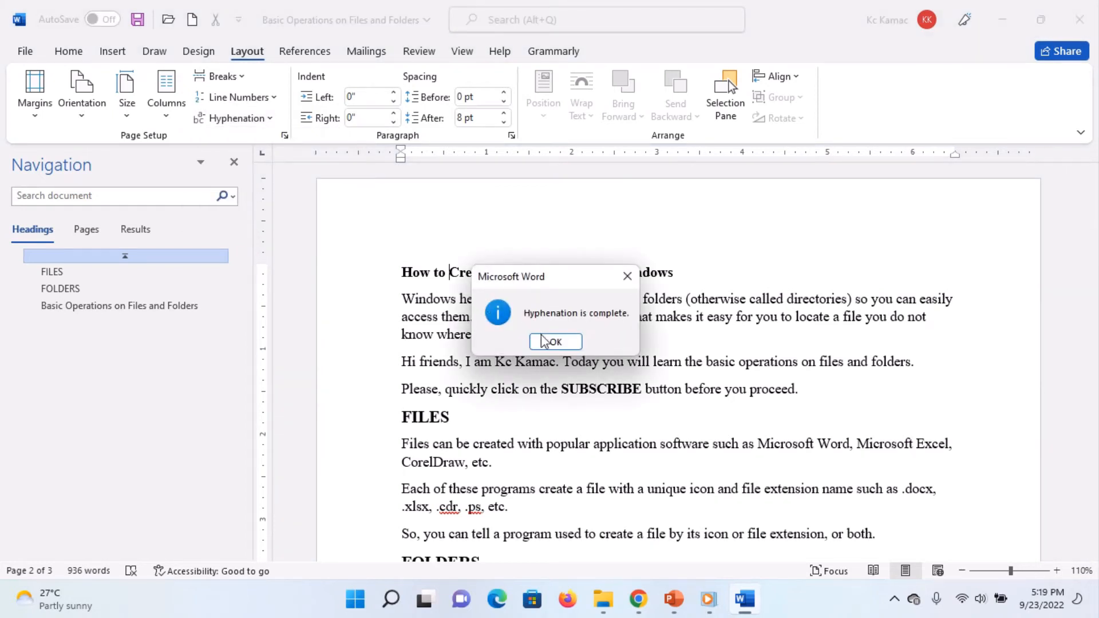
click(552, 341)
click(258, 122)
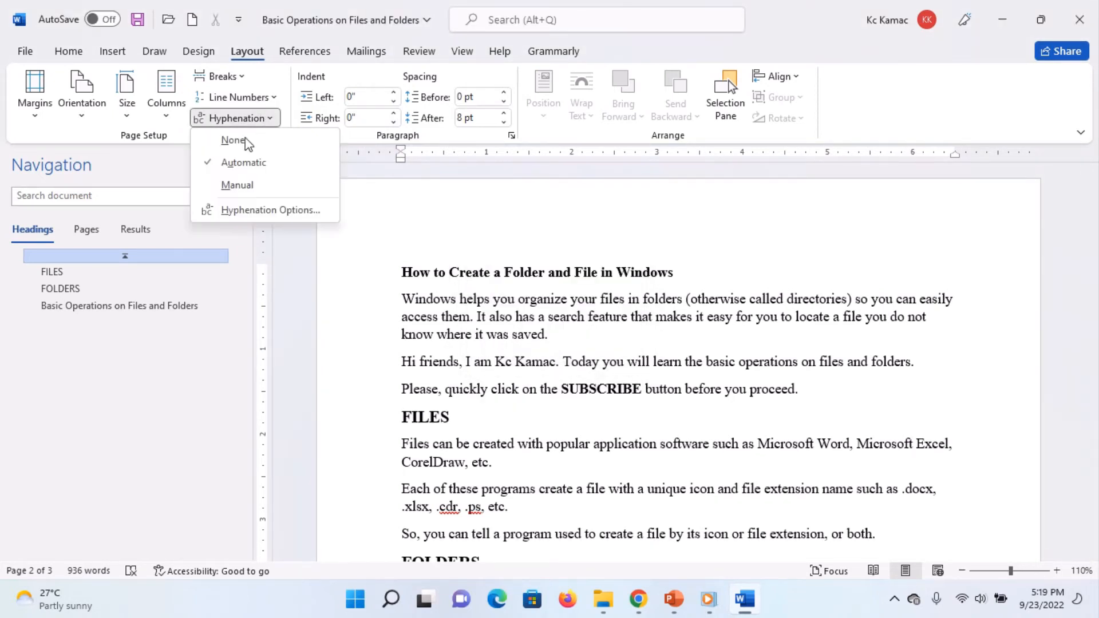
click(237, 144)
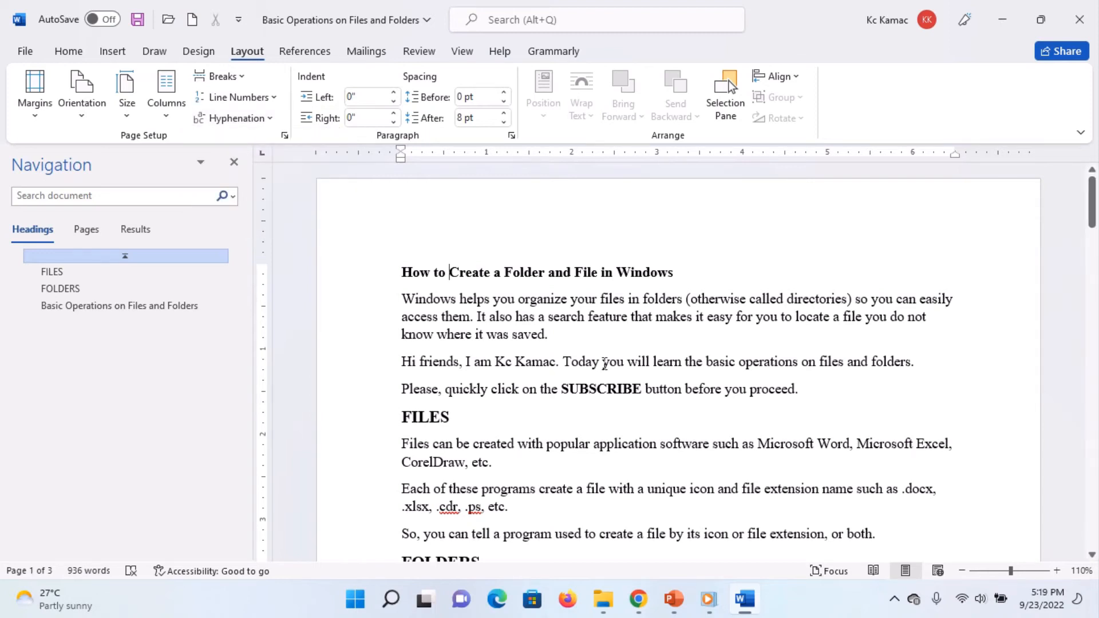
Step: Run manual hyphenation, accepting the break "or-ganize" and declining the break in "Select"
click(270, 119)
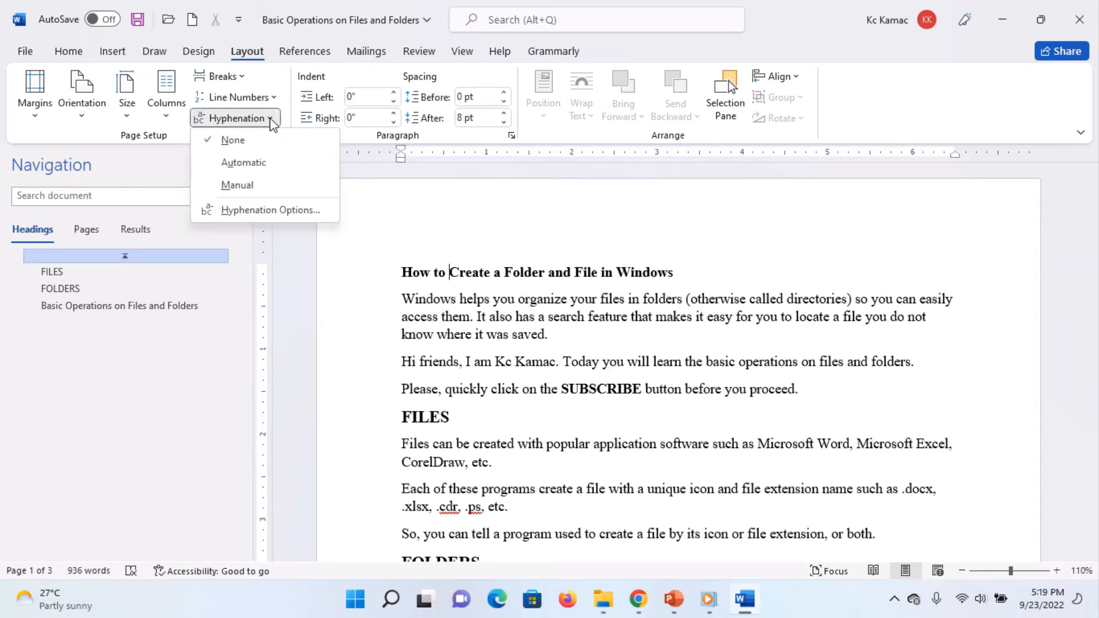
click(258, 186)
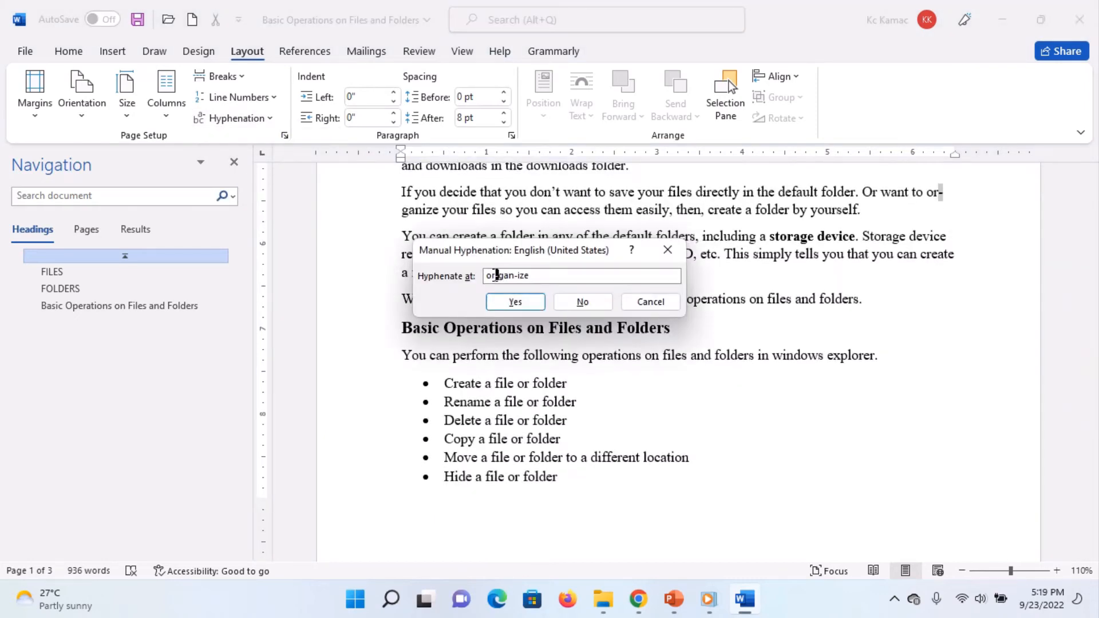
click(519, 303)
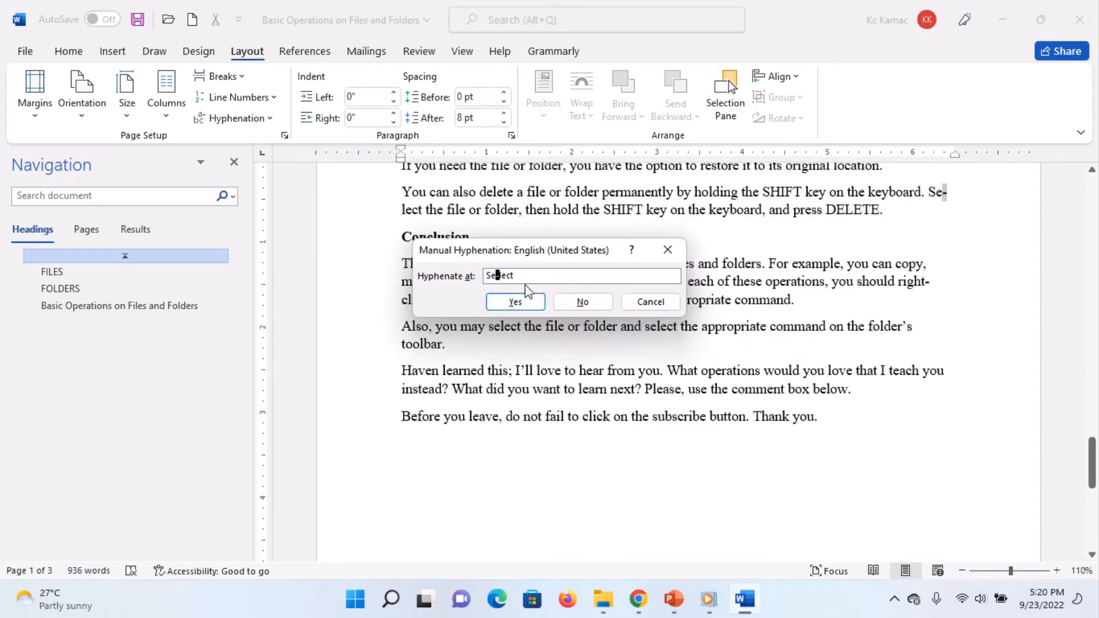
click(595, 309)
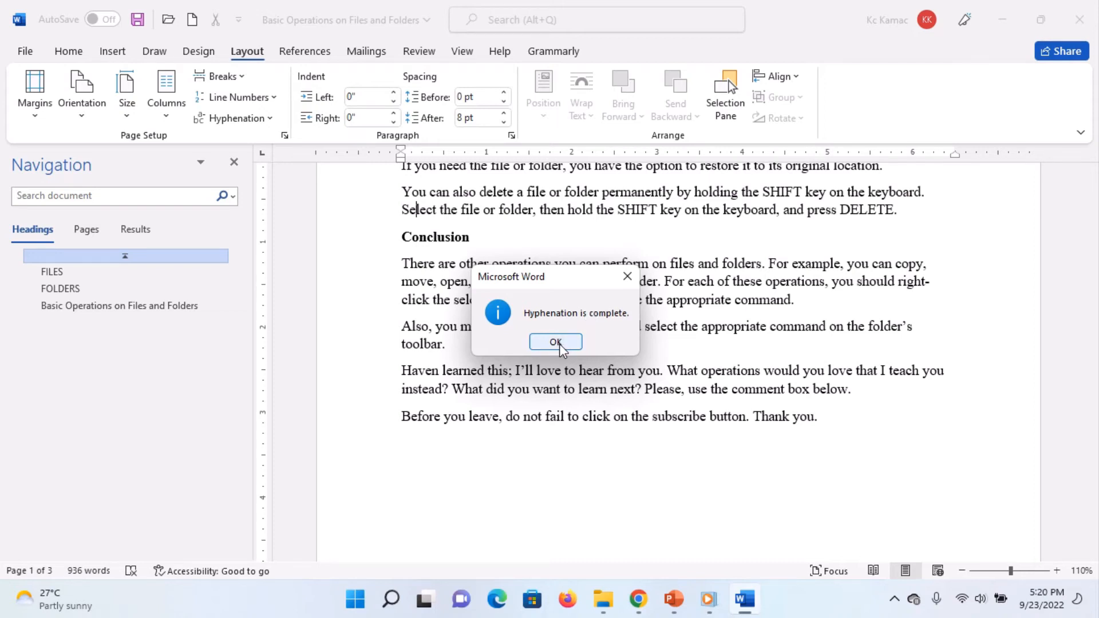
click(555, 343)
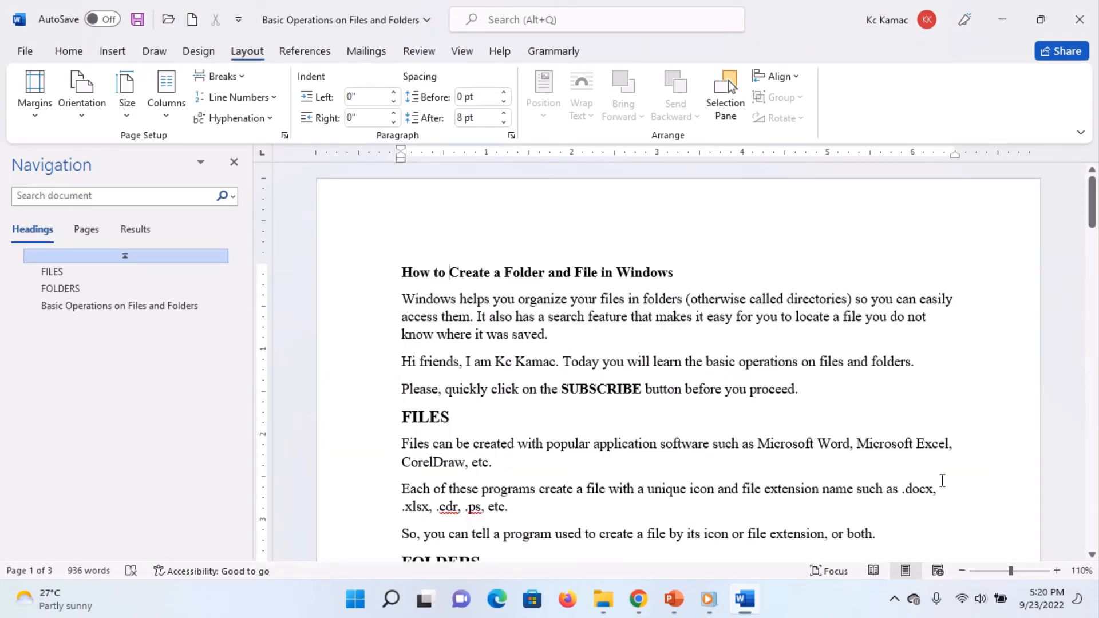
click(1093, 523)
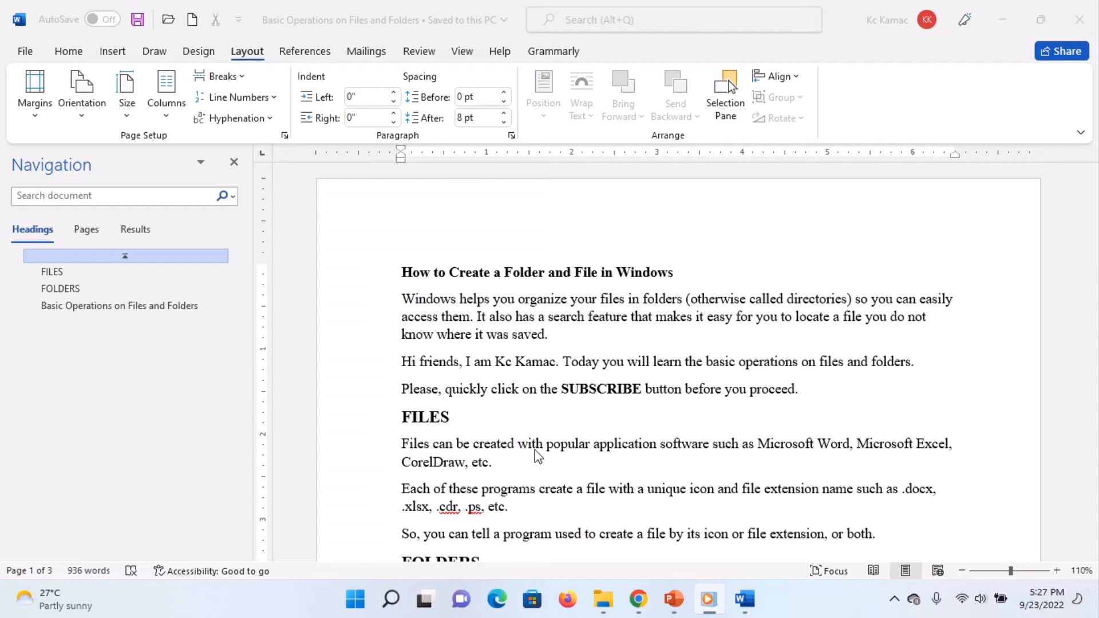
Step: Examine the document's current hyphenation setting and the manually hyphenated word "organize" in the FOLDERS section
click(269, 119)
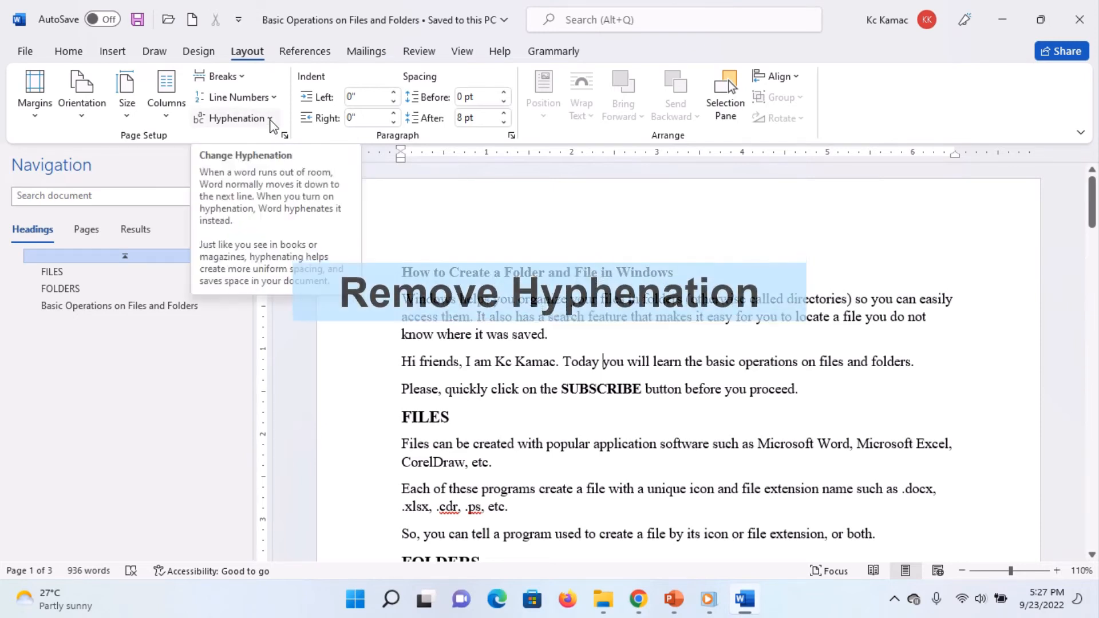
click(270, 119)
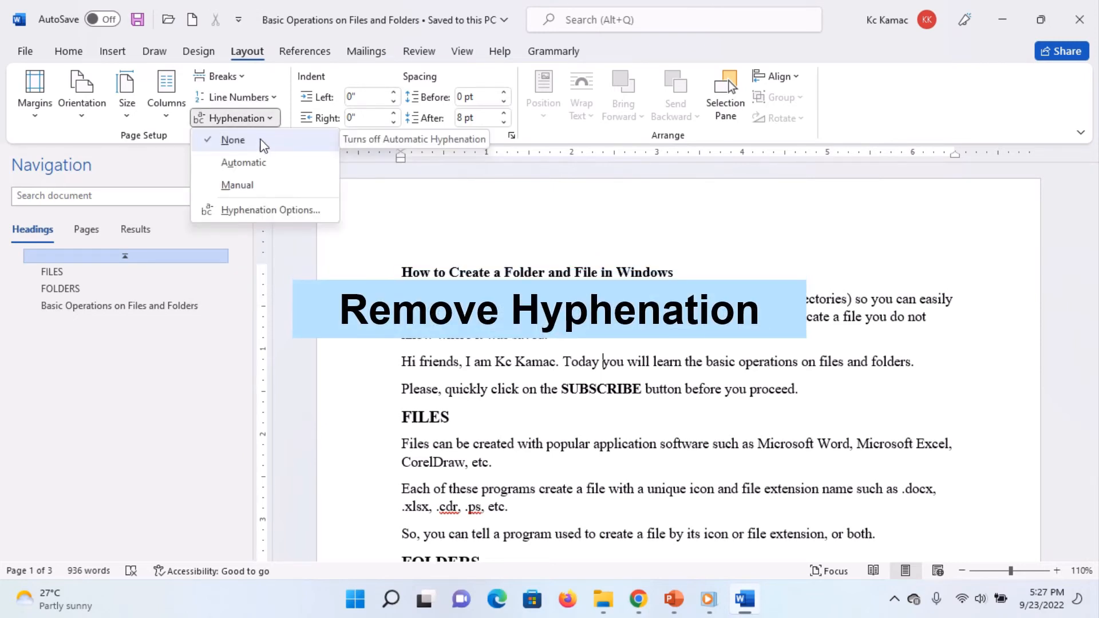
click(889, 458)
click(1094, 493)
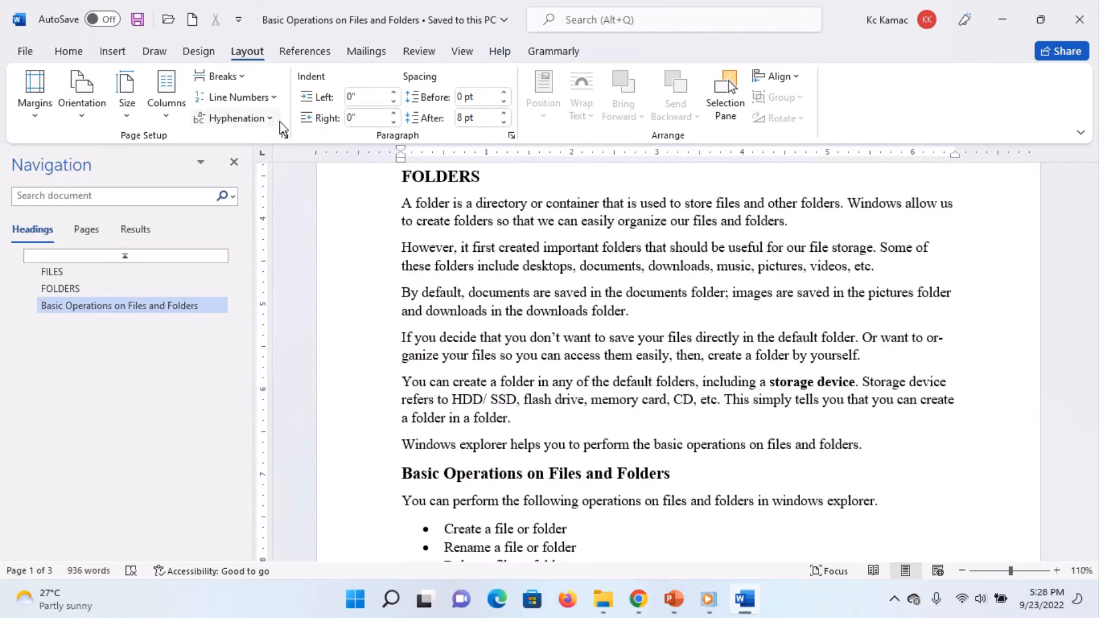
click(236, 118)
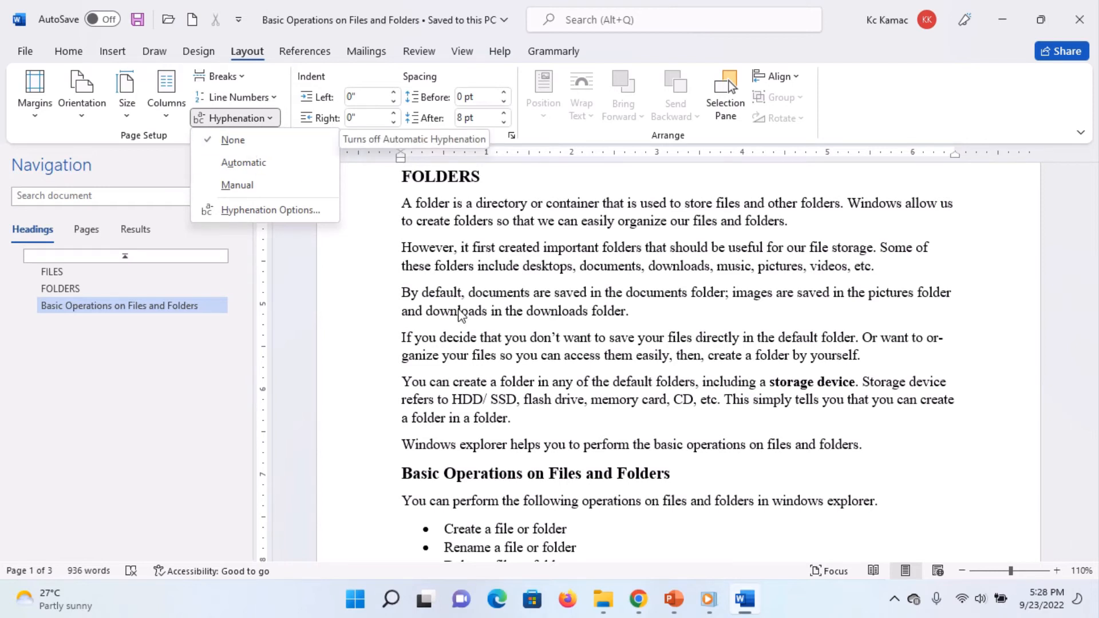
click(591, 349)
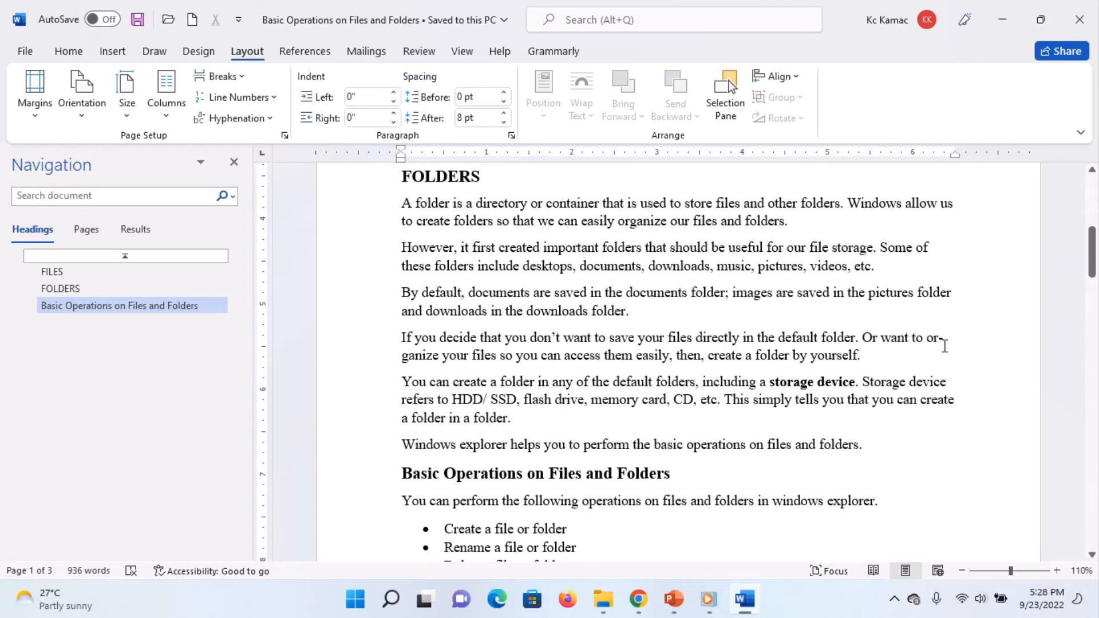
click(272, 120)
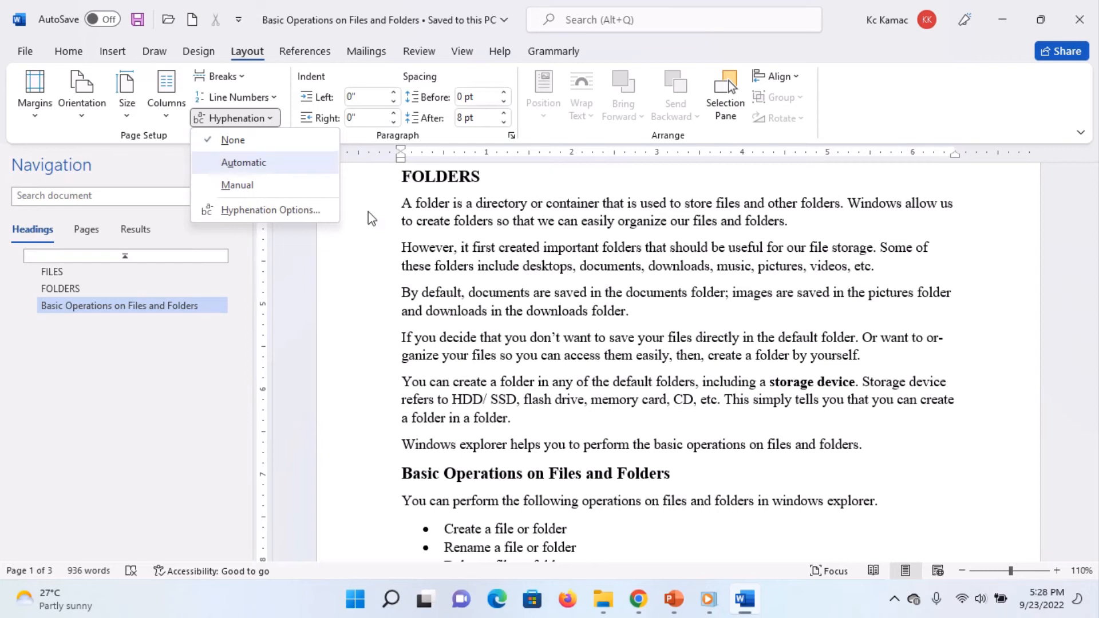
click(515, 289)
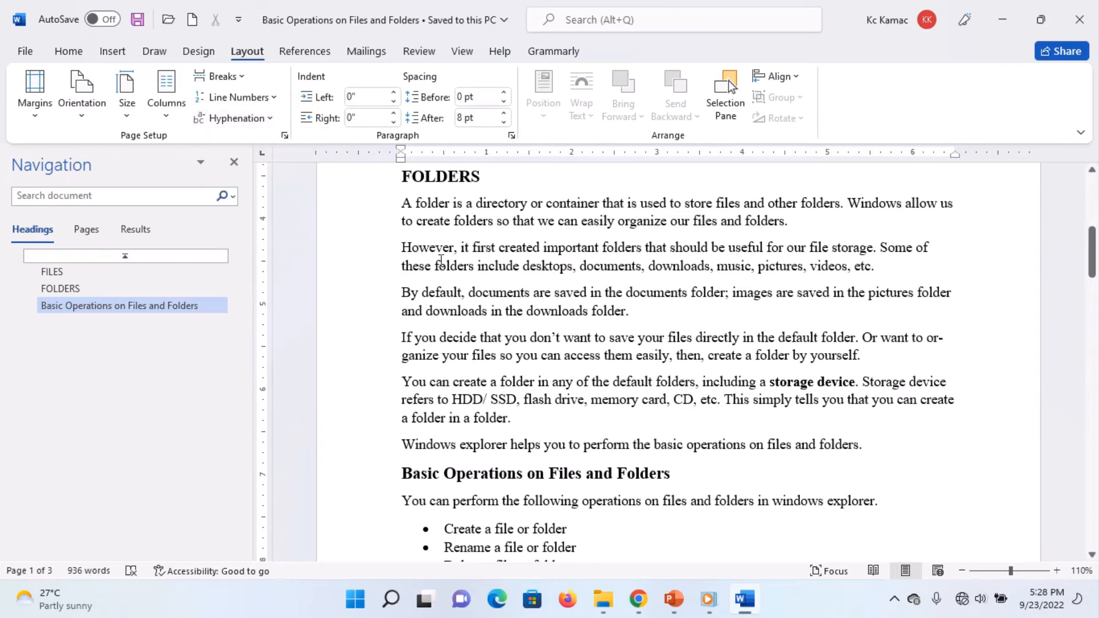
Step: Remove all optional hyphens (^-) from the document by replacing them with nothing, and check the text
click(67, 52)
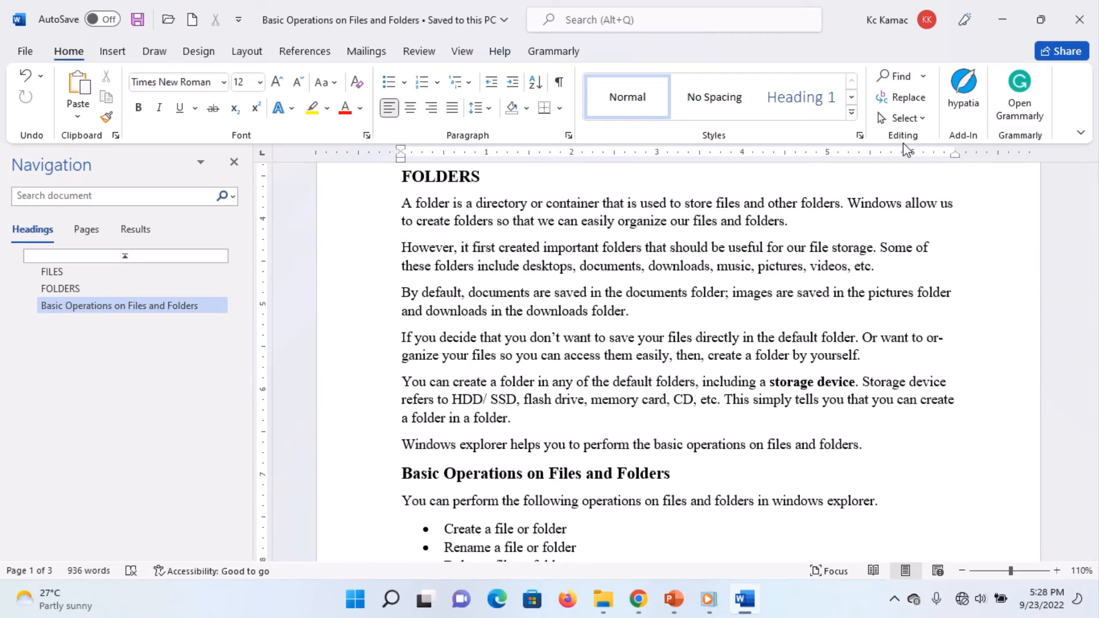
click(915, 99)
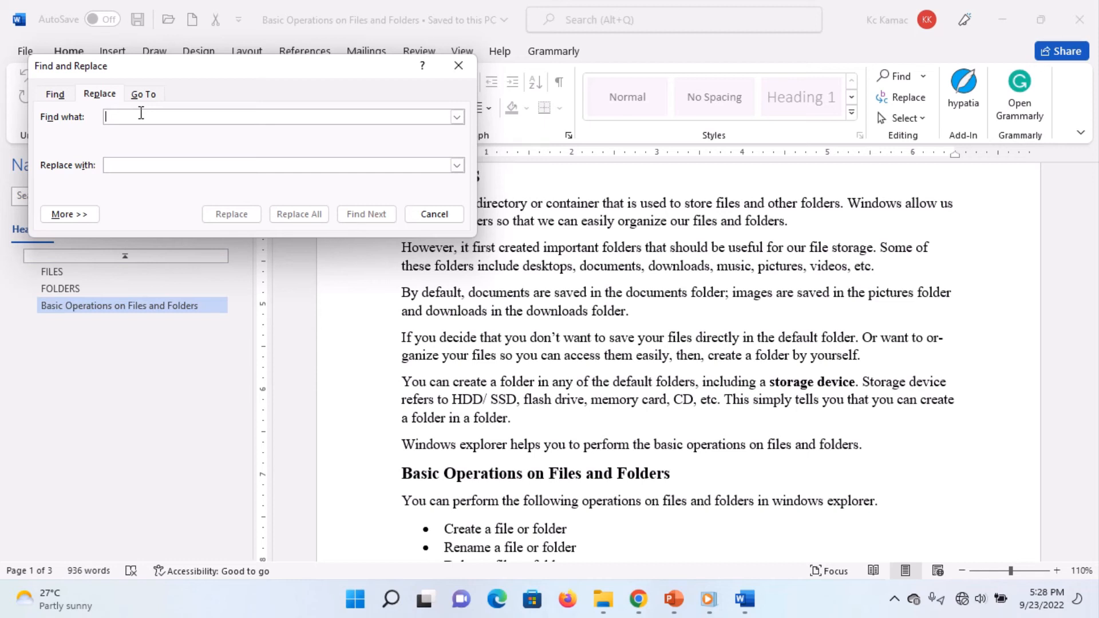
click(78, 214)
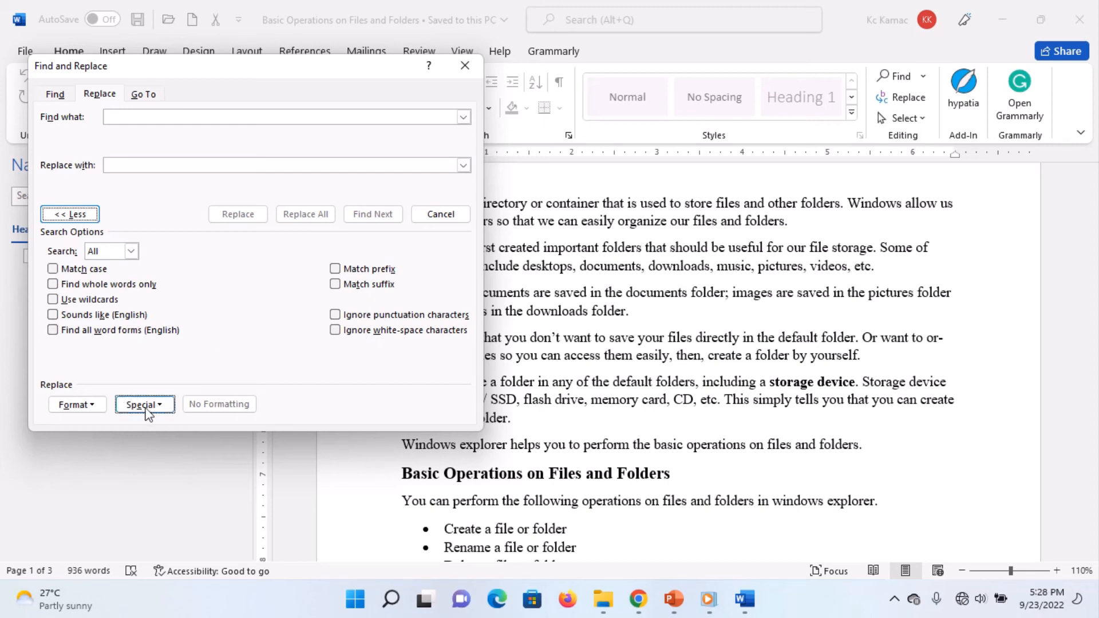
click(165, 412)
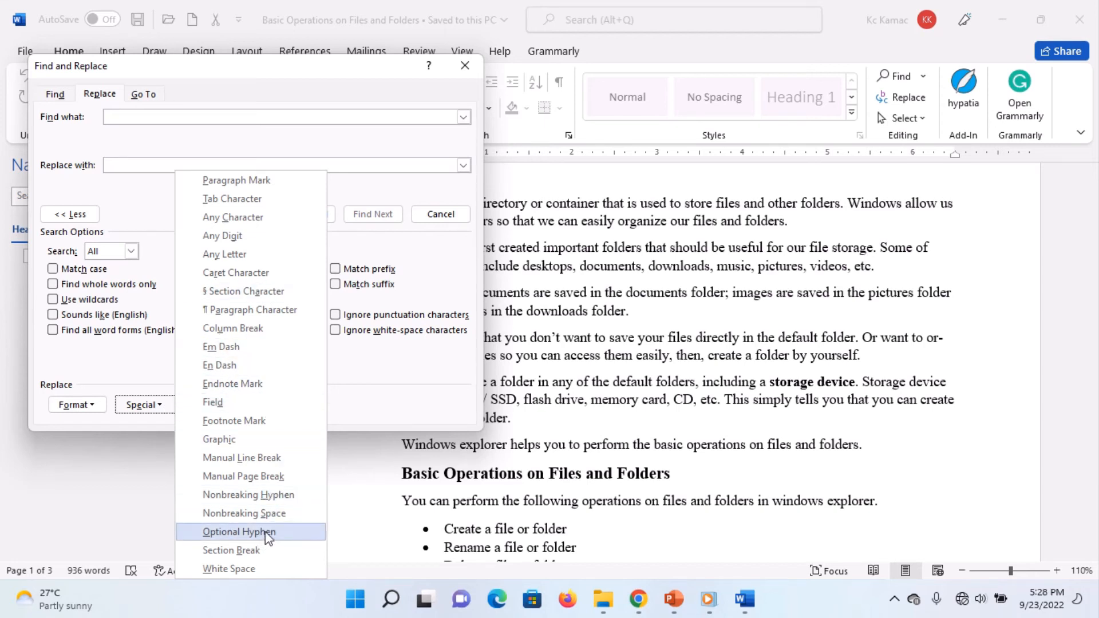
click(289, 537)
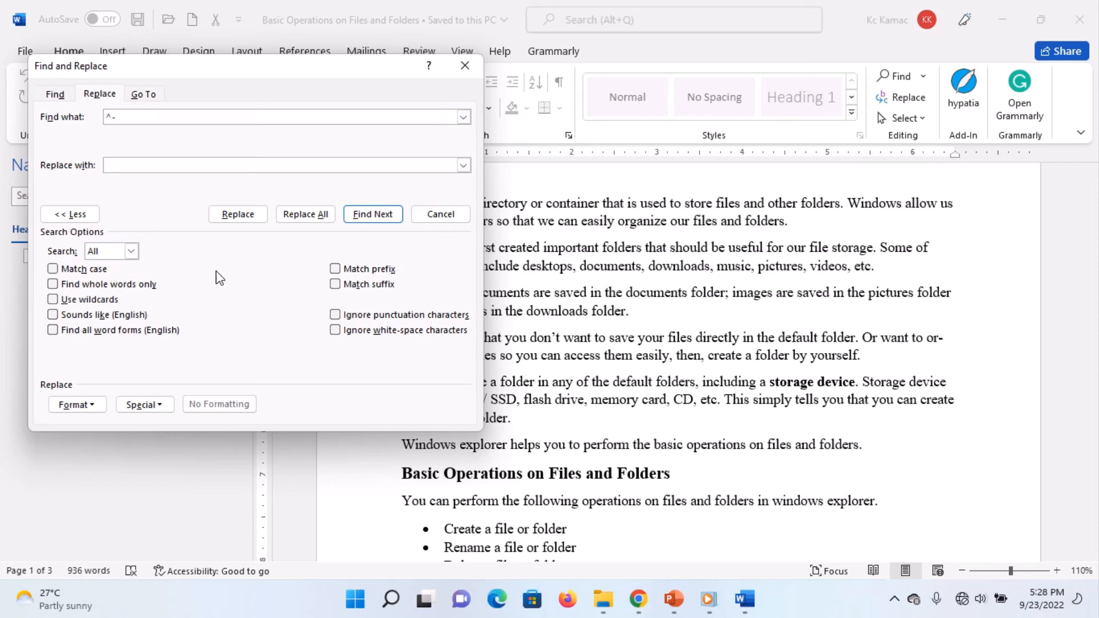
click(305, 221)
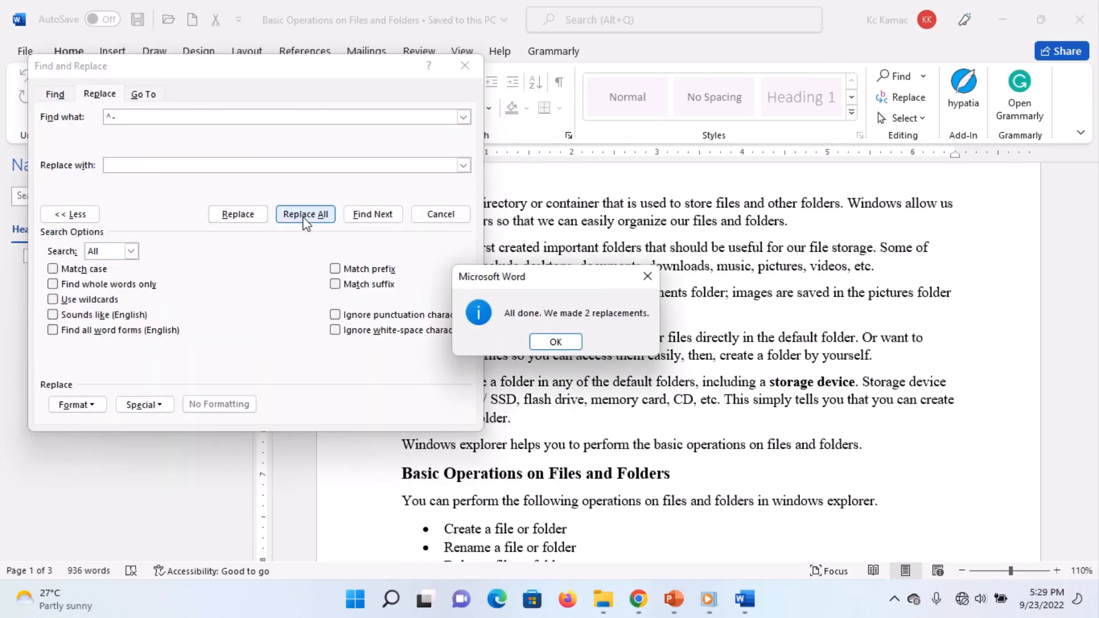
click(561, 342)
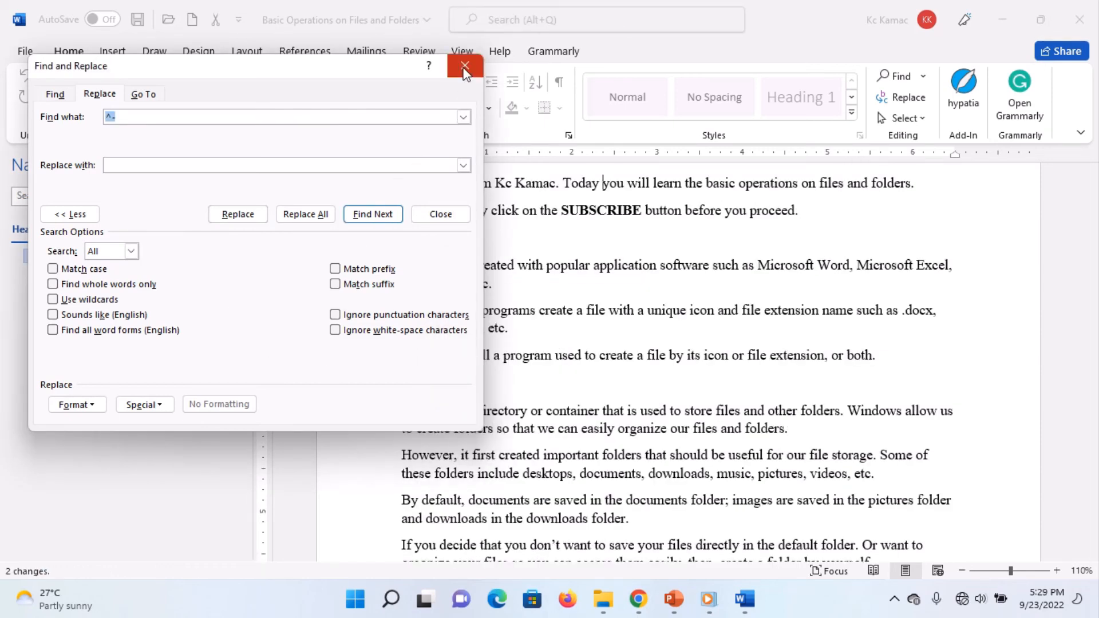
click(465, 70)
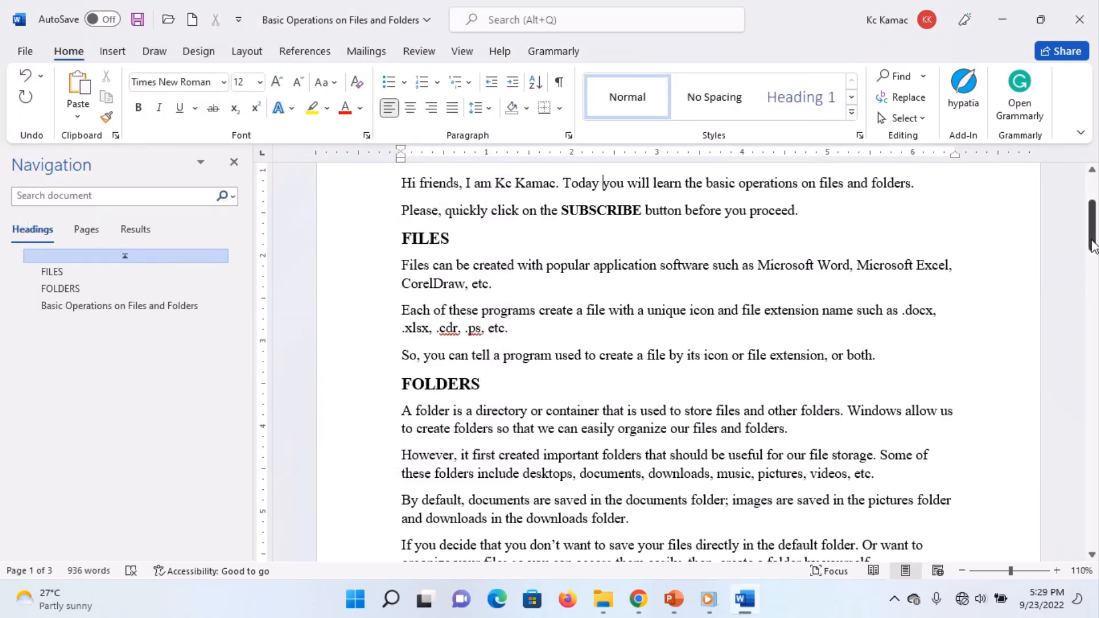
drag(1092, 244, 1060, 480)
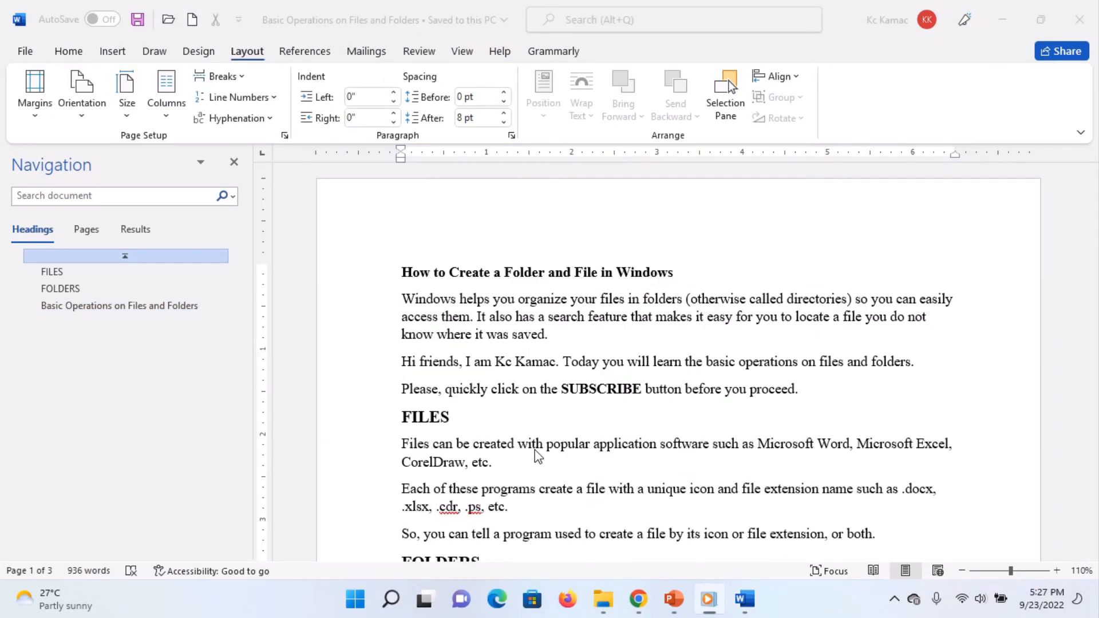